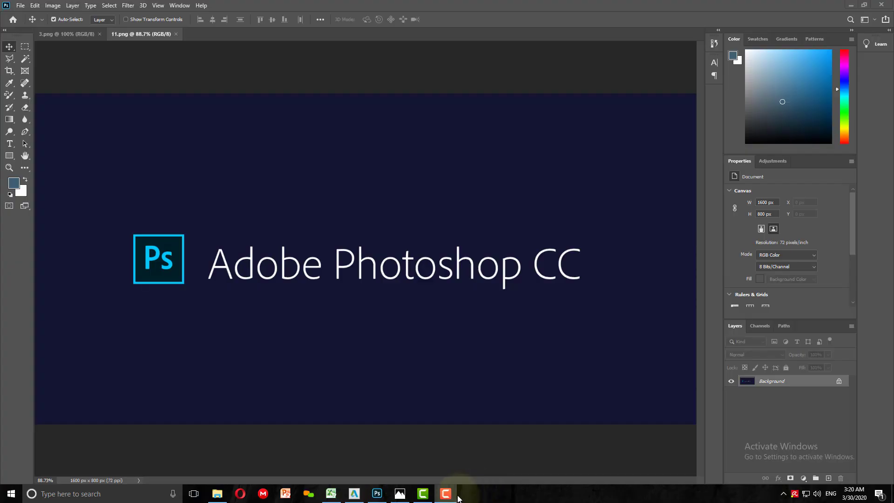
# Step: Bring the Photos viewer with 1.JPG, the Photoshop version history chart, to the front
pyautogui.click(445, 493)
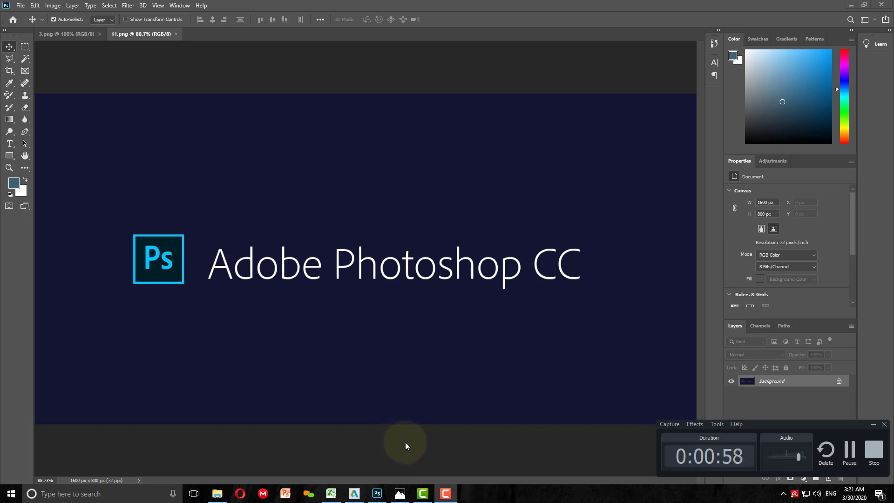
pyautogui.click(400, 494)
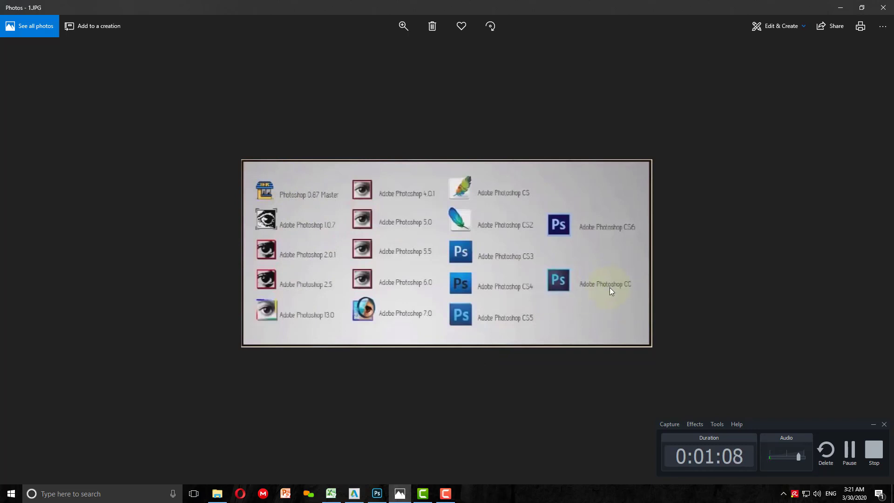
pyautogui.hotkey('alt', 'Tab')
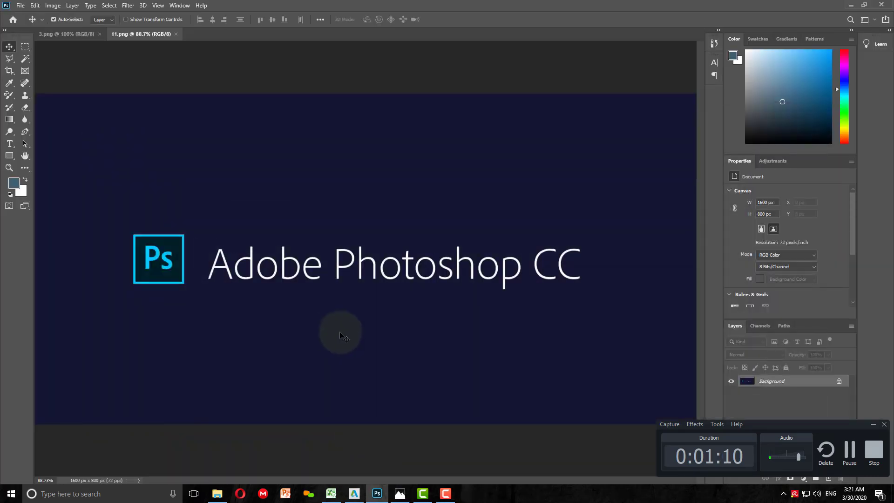
pyautogui.click(21, 5)
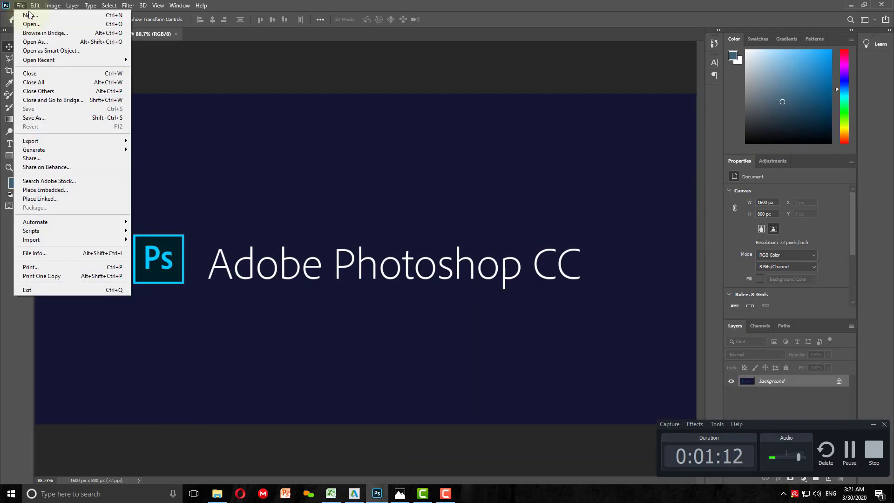
pyautogui.click(30, 15)
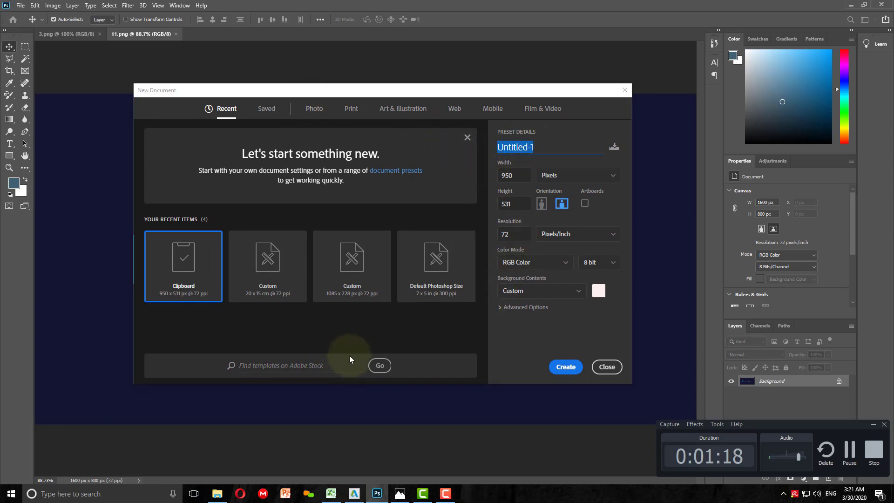
pyautogui.write('new ')
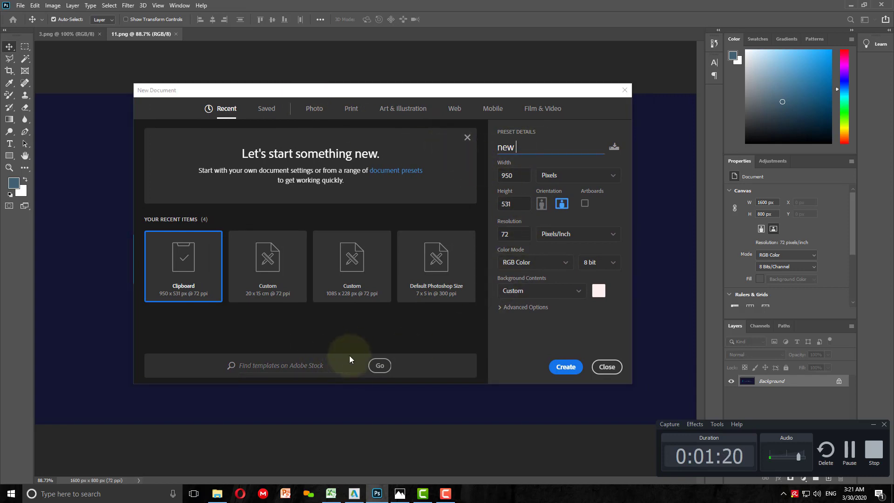
pyautogui.write('desig')
pyautogui.write('n')
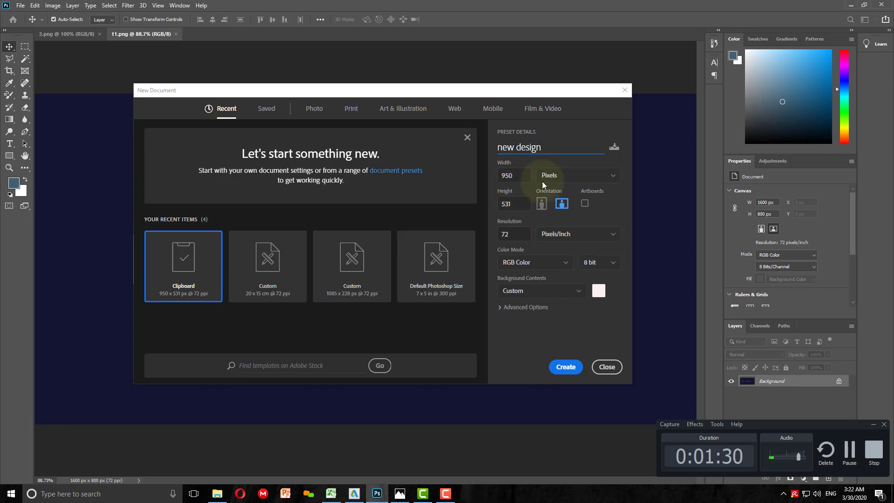
pyautogui.click(573, 180)
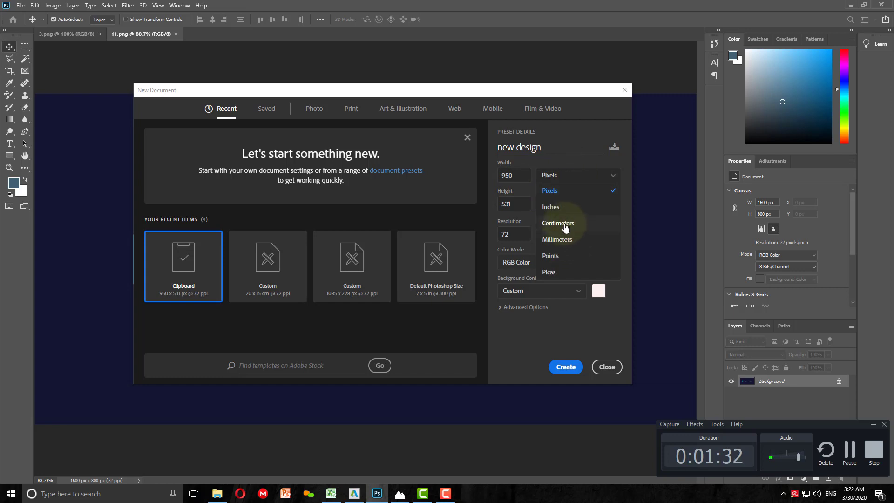
pyautogui.click(565, 224)
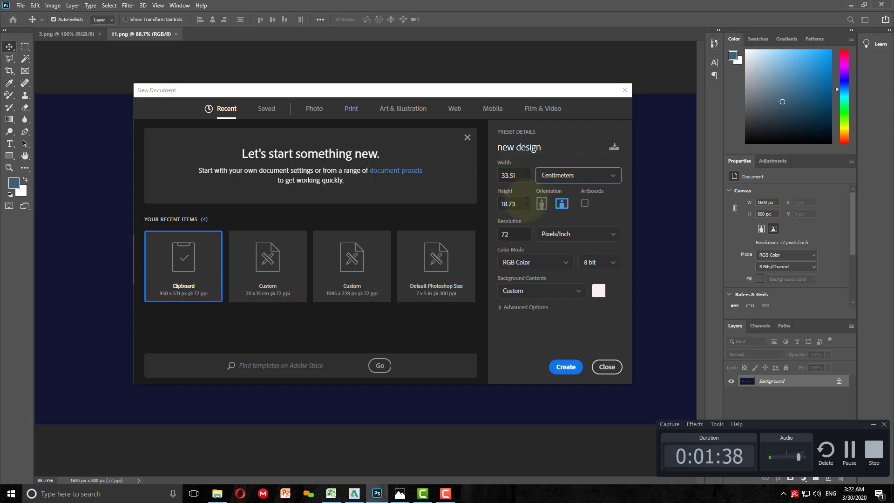
pyautogui.click(522, 180)
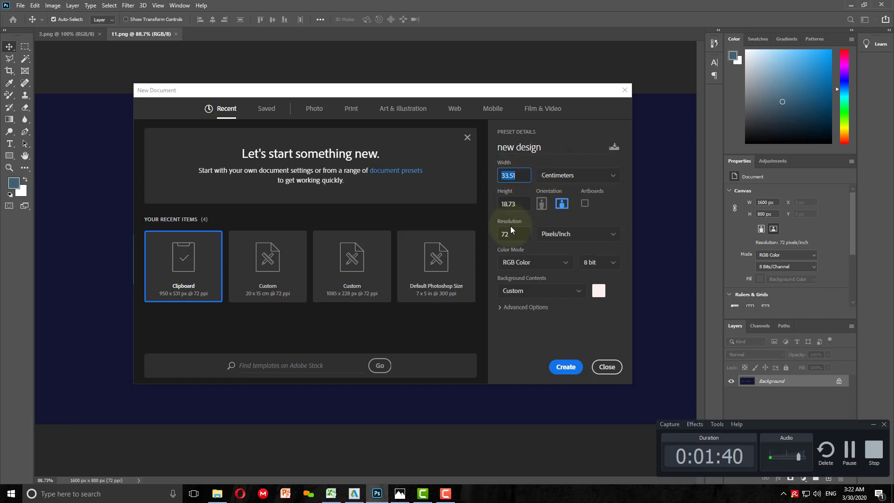
pyautogui.write('20')
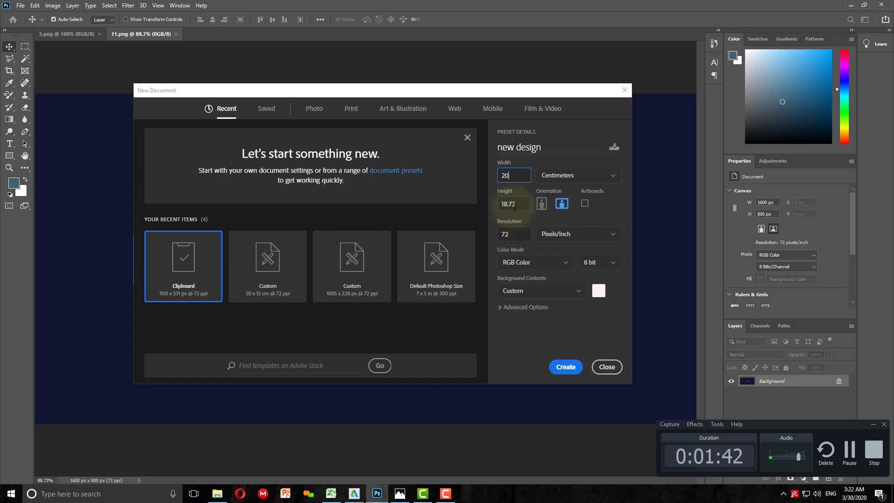
pyautogui.click(512, 203)
pyautogui.write('15')
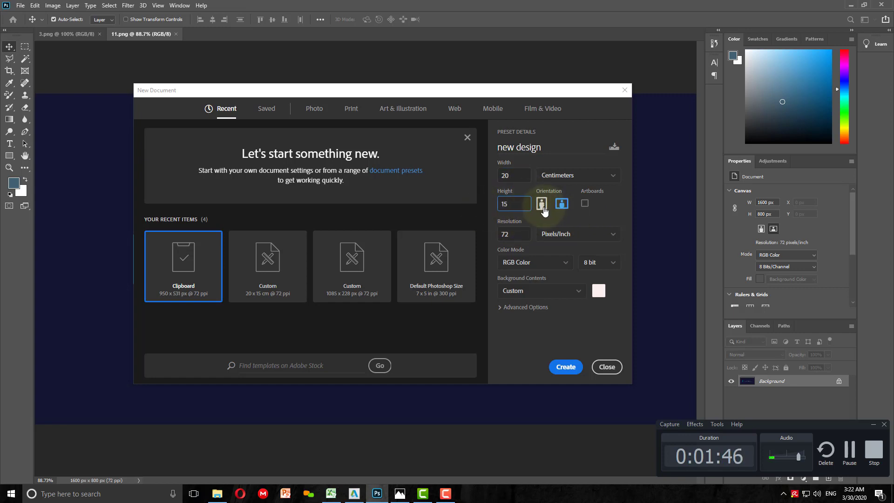
pyautogui.click(542, 207)
pyautogui.click(561, 206)
pyautogui.press('Escape')
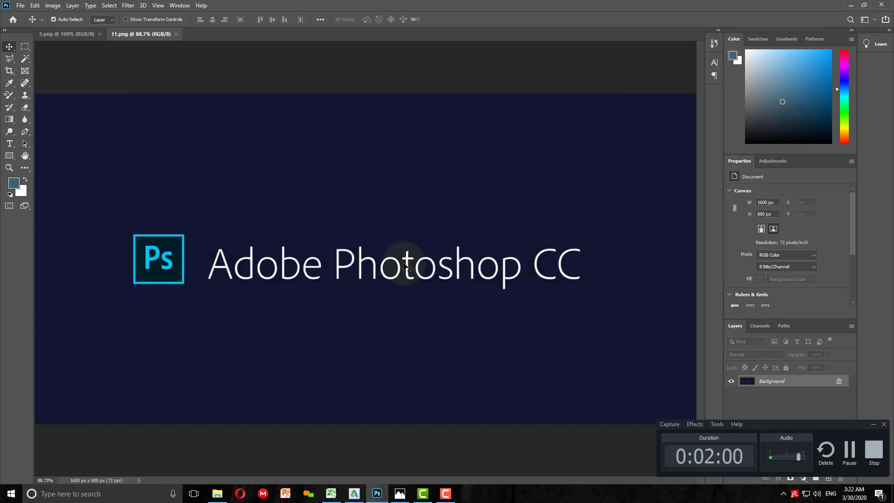
pyautogui.scroll(2, 399, 265)
pyautogui.scroll(3, 396, 268)
pyautogui.scroll(3, 392, 270)
pyautogui.scroll(2, 386, 265)
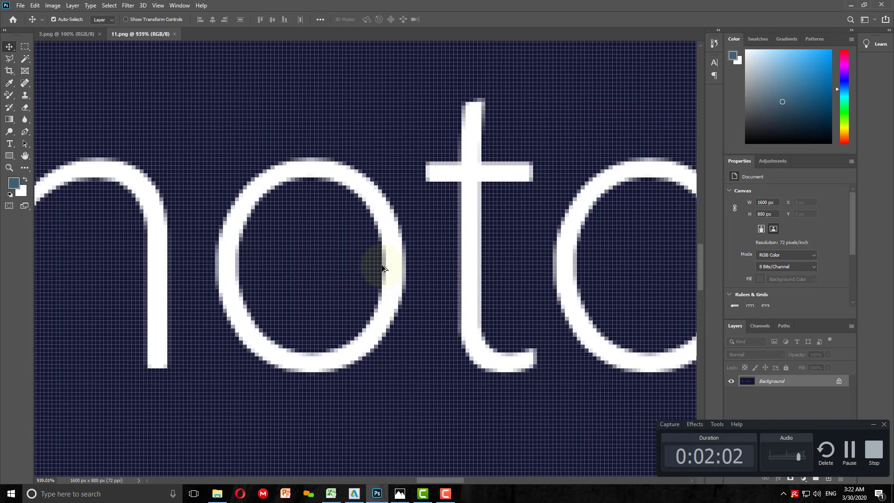
pyautogui.scroll(2, 379, 261)
pyautogui.scroll(1, 378, 261)
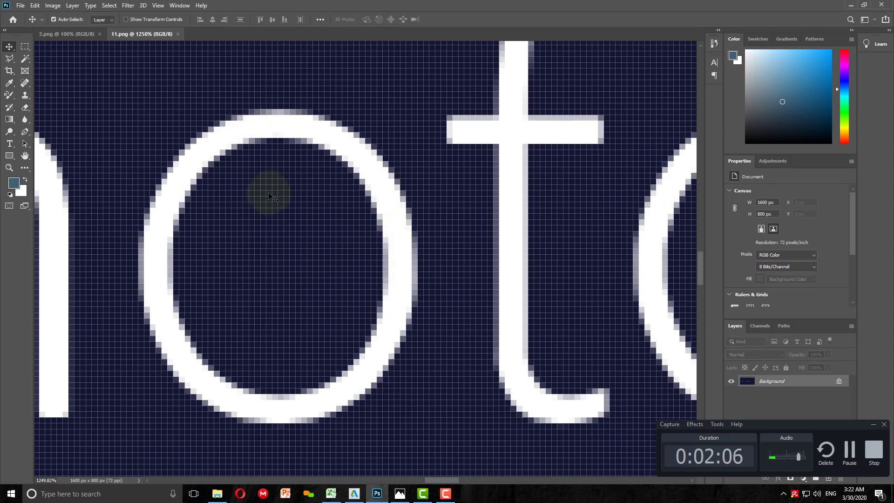
pyautogui.scroll(2, 339, 298)
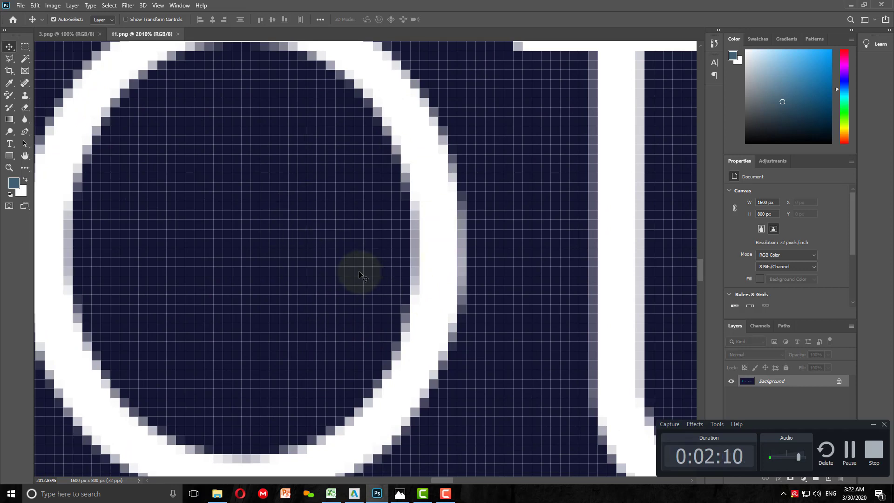
pyautogui.scroll(-1, 425, 306)
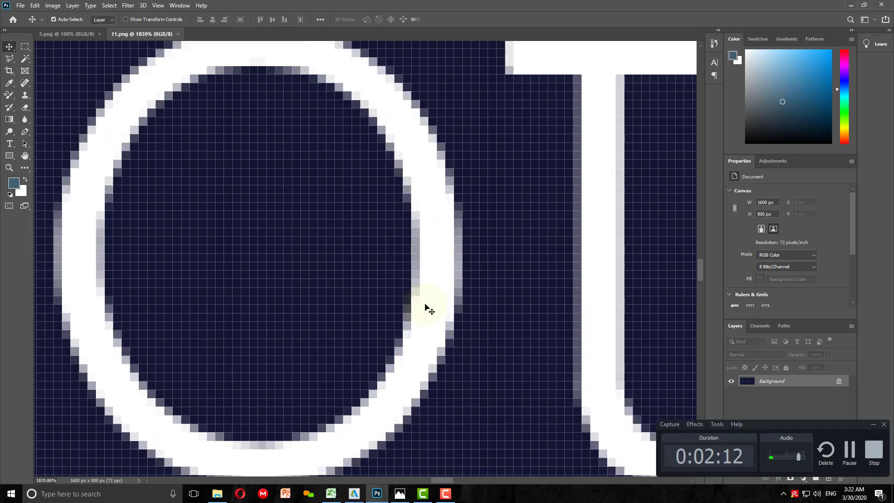
pyautogui.scroll(-2, 425, 306)
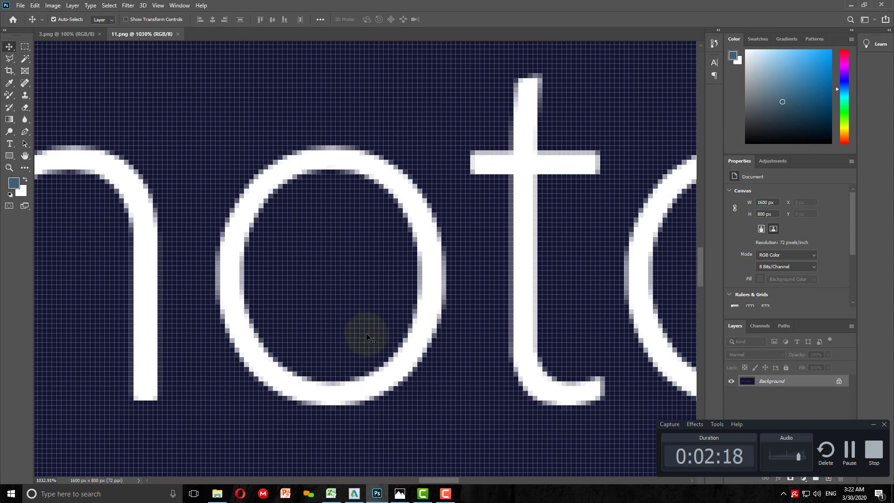
pyautogui.scroll(-3, 361, 336)
pyautogui.scroll(-2, 365, 336)
pyautogui.scroll(-1, 371, 338)
pyautogui.scroll(-2, 372, 337)
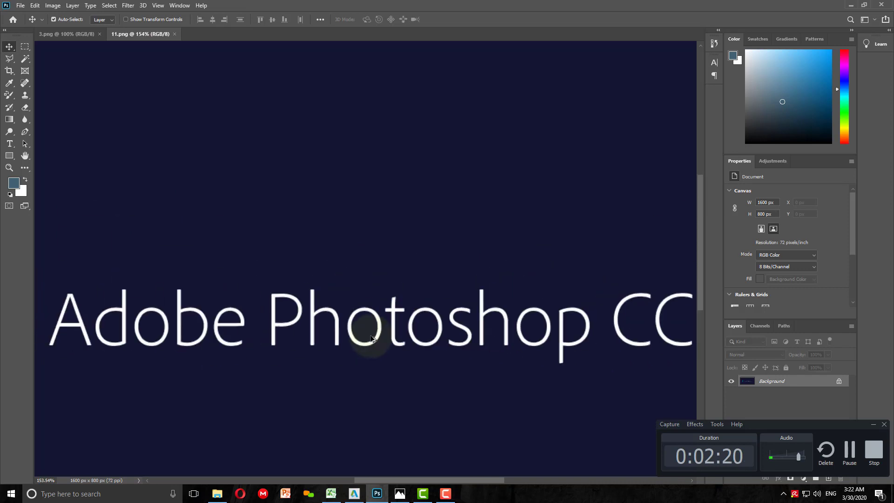
pyautogui.scroll(1, 372, 338)
pyautogui.scroll(-2, 373, 337)
pyautogui.scroll(-1, 373, 338)
pyautogui.scroll(1, 373, 337)
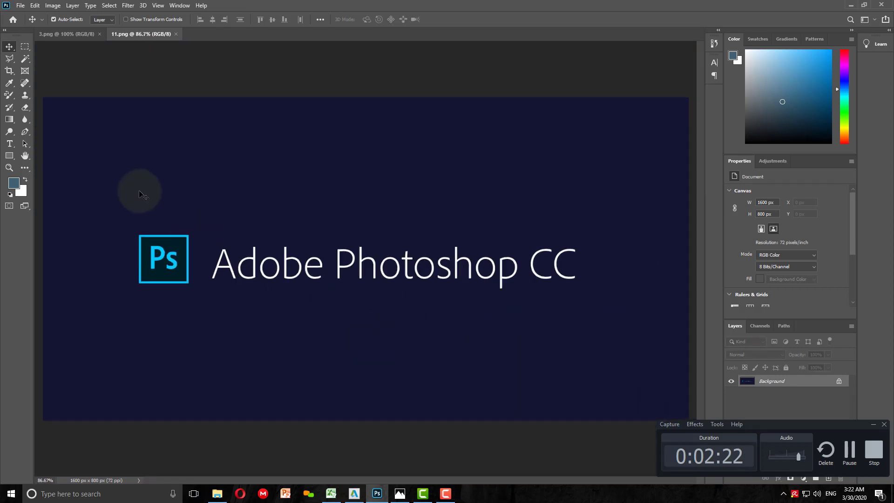
# Step: Start a new document with width 20 cm, height 15 cm and resolution 300
pyautogui.click(23, 5)
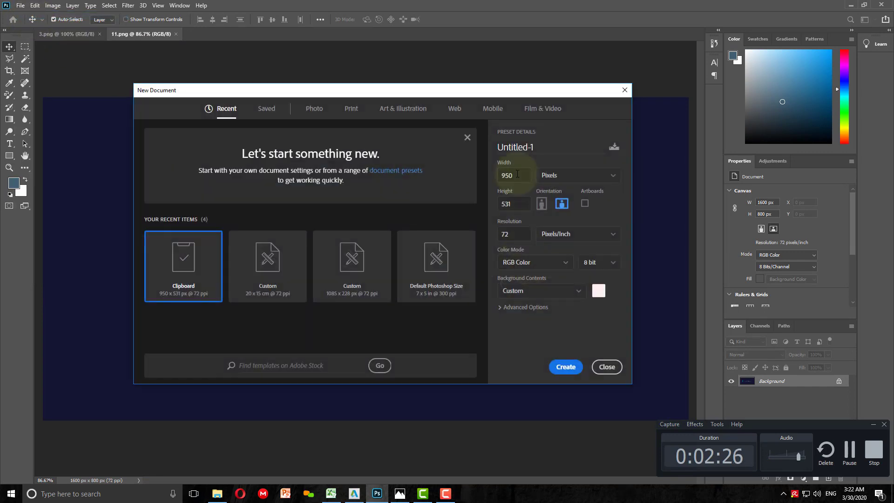
pyautogui.click(552, 175)
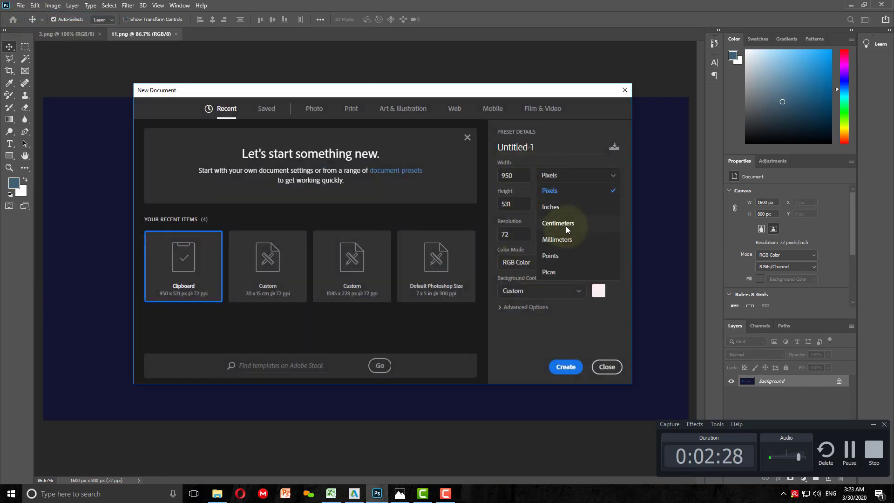
pyautogui.click(566, 224)
pyautogui.write('20')
pyautogui.press('Tab')
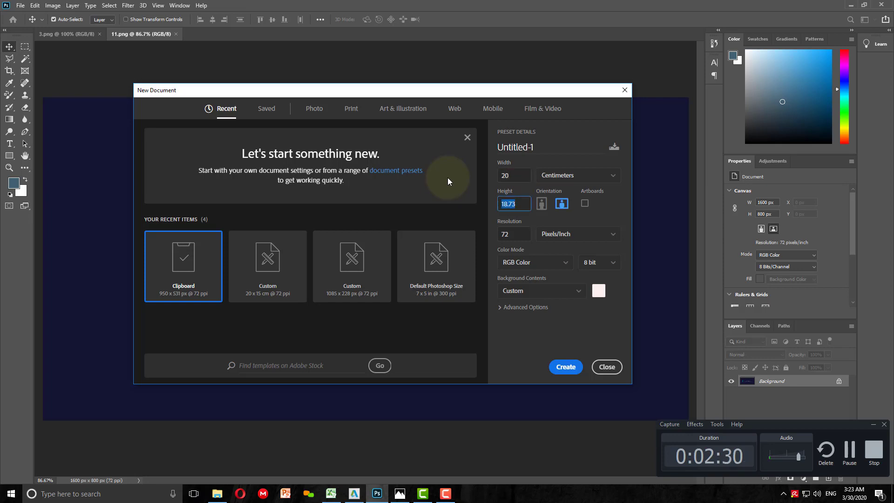
pyautogui.write('15')
pyautogui.press('Tab')
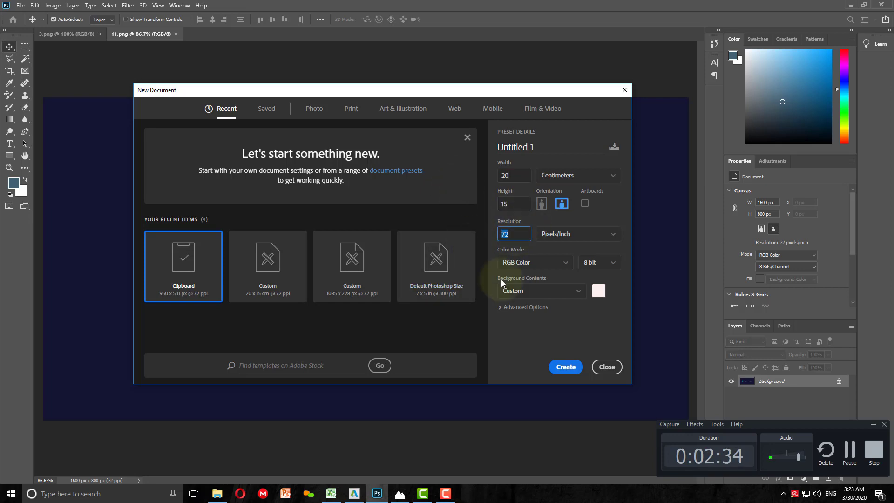
pyautogui.write('300')
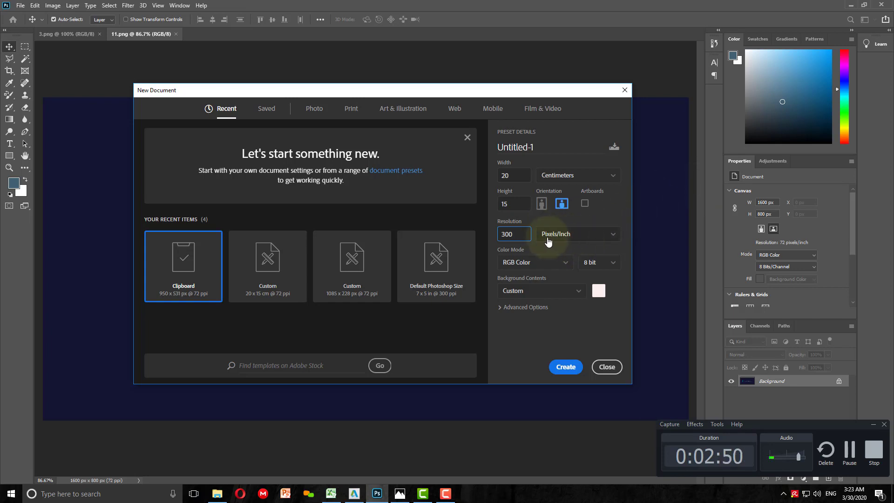
# Step: Try 120 pixels/centimetre, then set the resolution to 300 pixels per inch
pyautogui.click(580, 236)
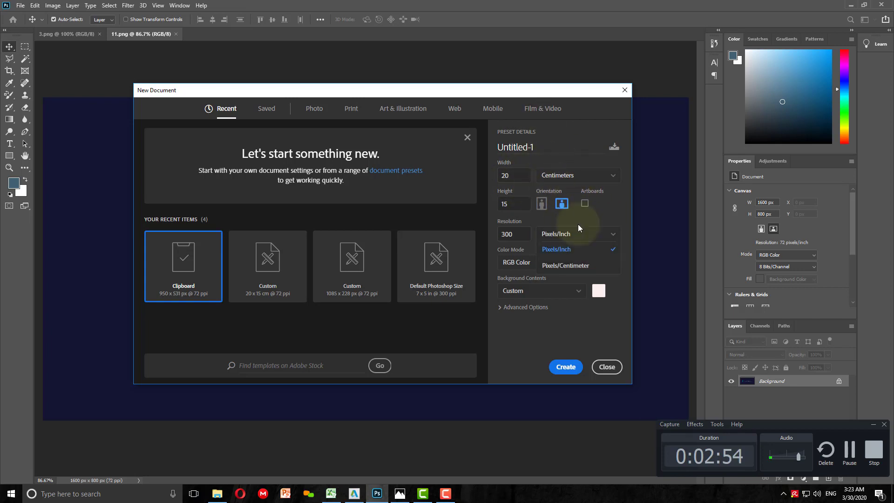
pyautogui.click(565, 265)
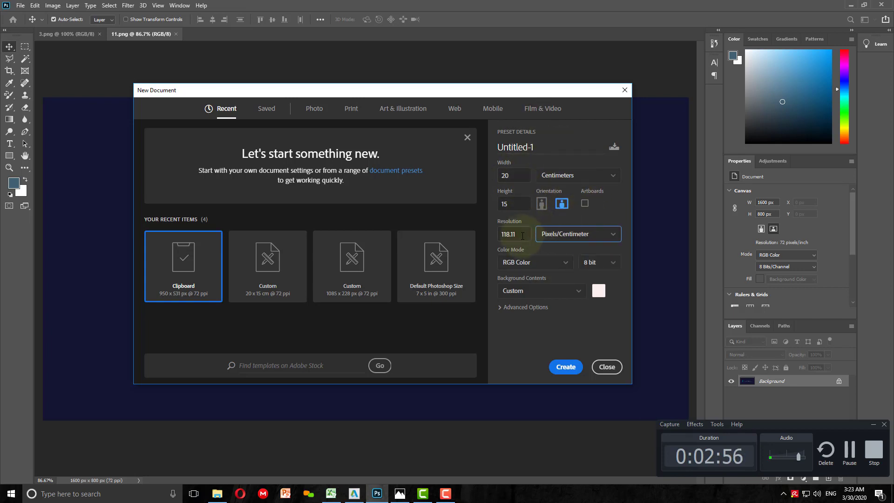
pyautogui.click(500, 235)
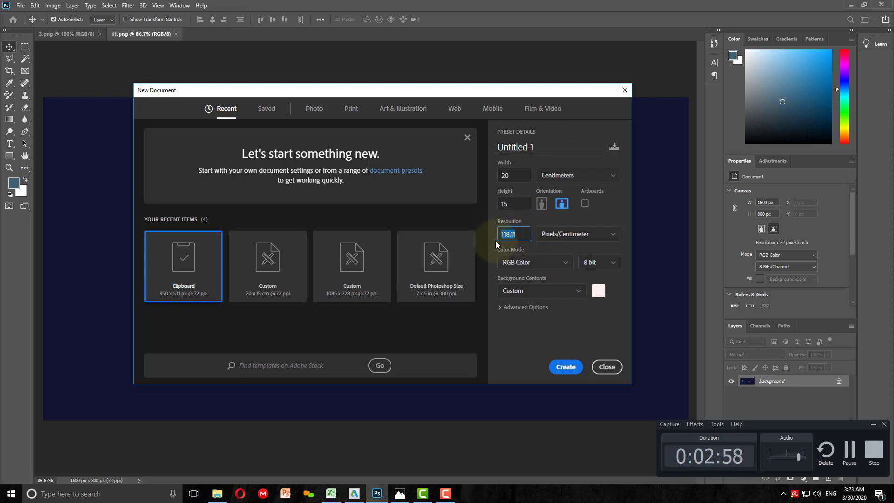
pyautogui.write('120')
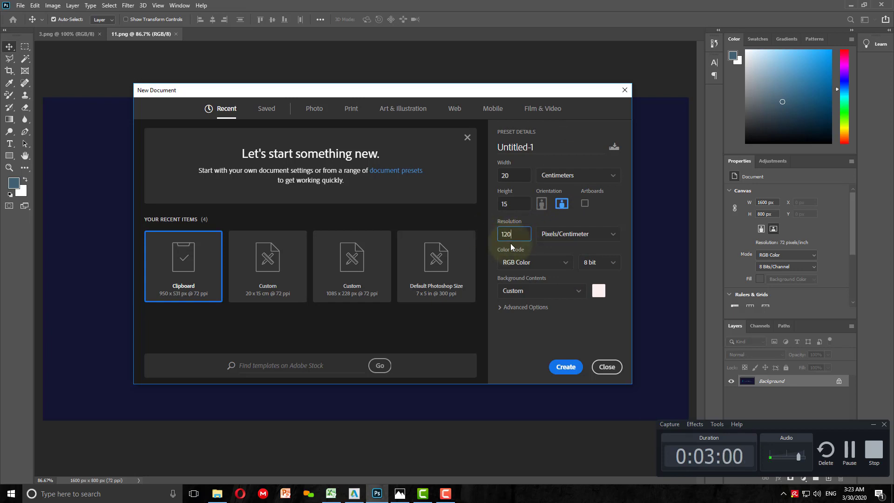
pyautogui.click(561, 239)
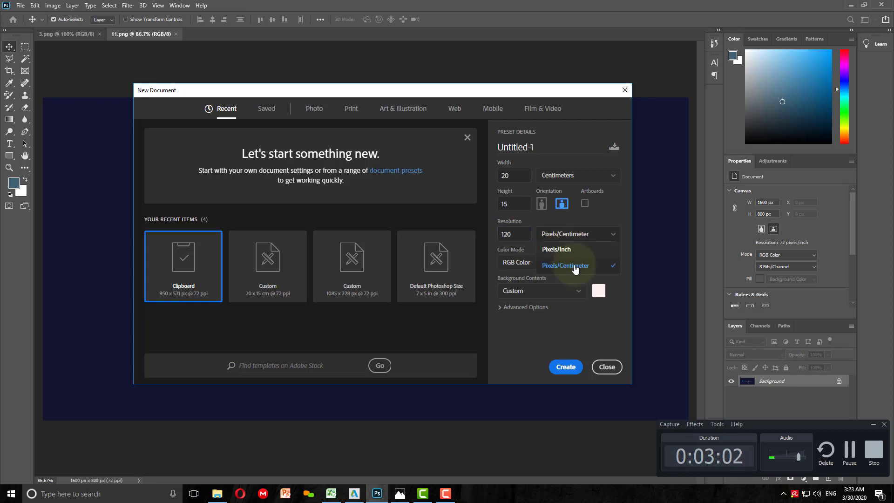
pyautogui.click(562, 252)
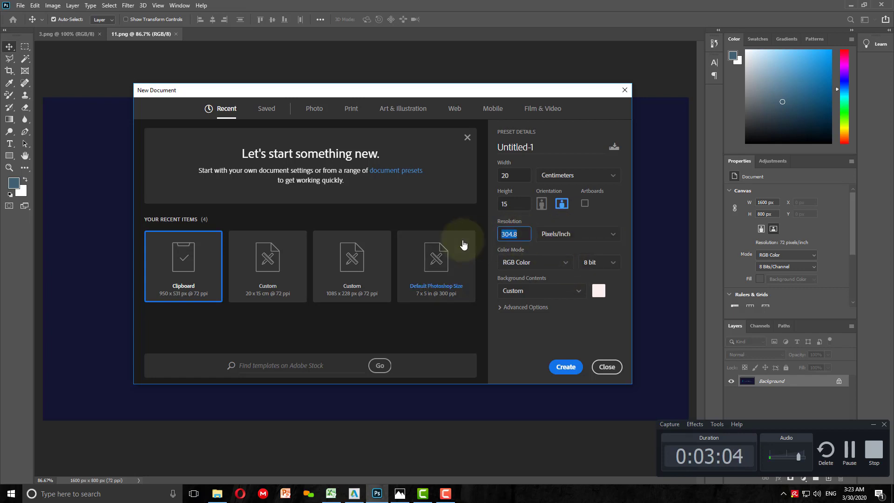
pyautogui.write('3000')
pyautogui.press('BackSpace')
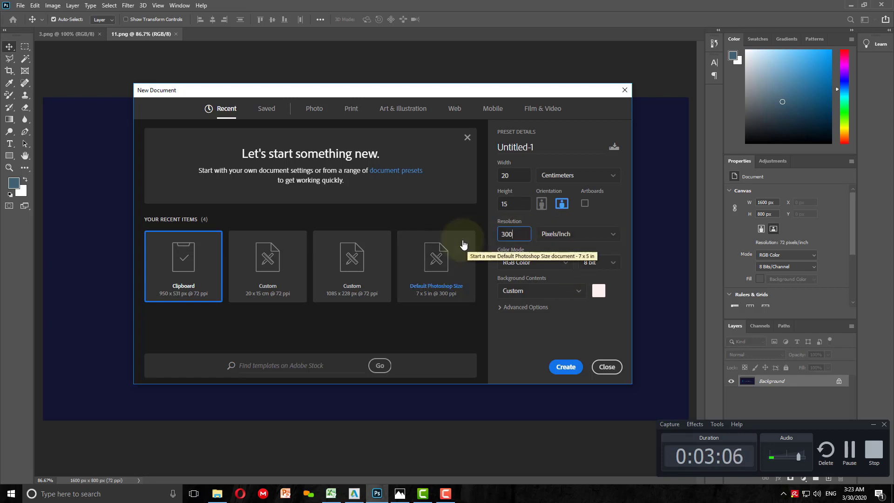
# Step: Recheck that the resolution stays 300 Pixels/Inch and look over the colour mode list
pyautogui.click(561, 236)
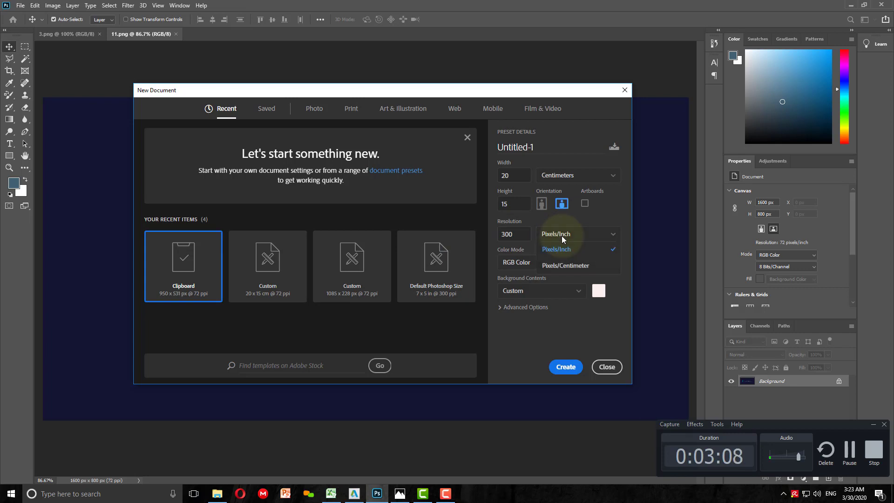
pyautogui.click(565, 266)
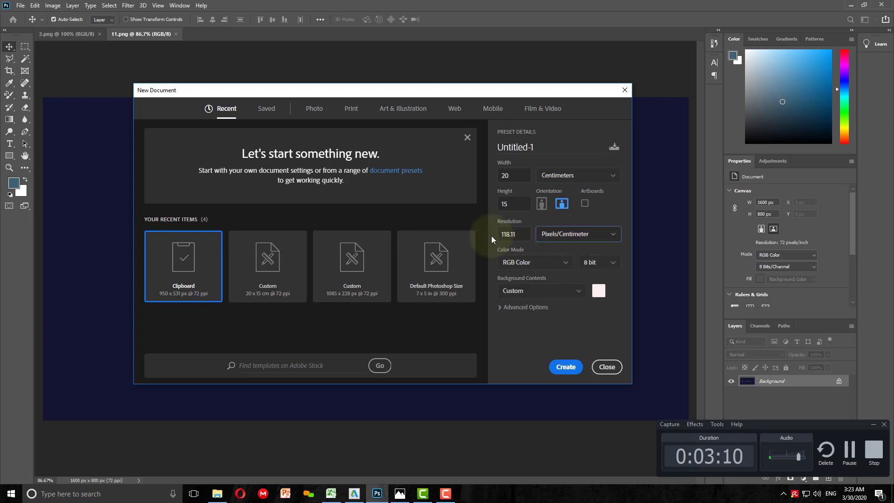
pyautogui.click(555, 237)
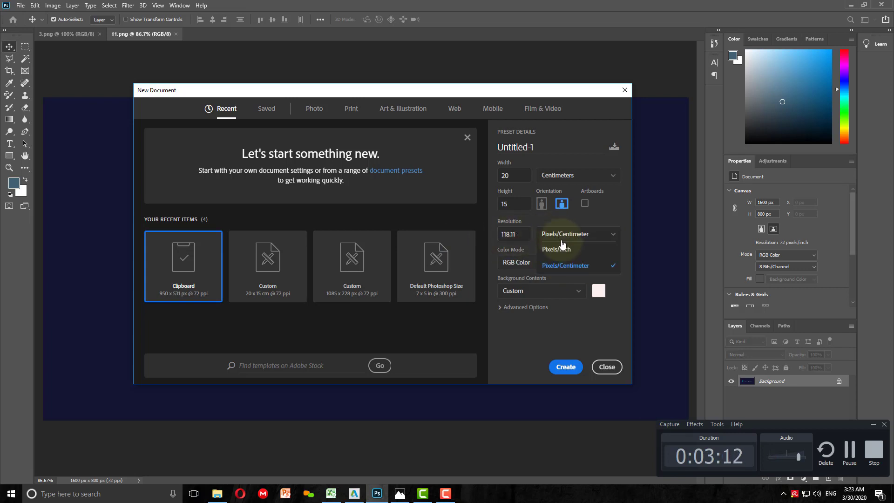
pyautogui.click(549, 247)
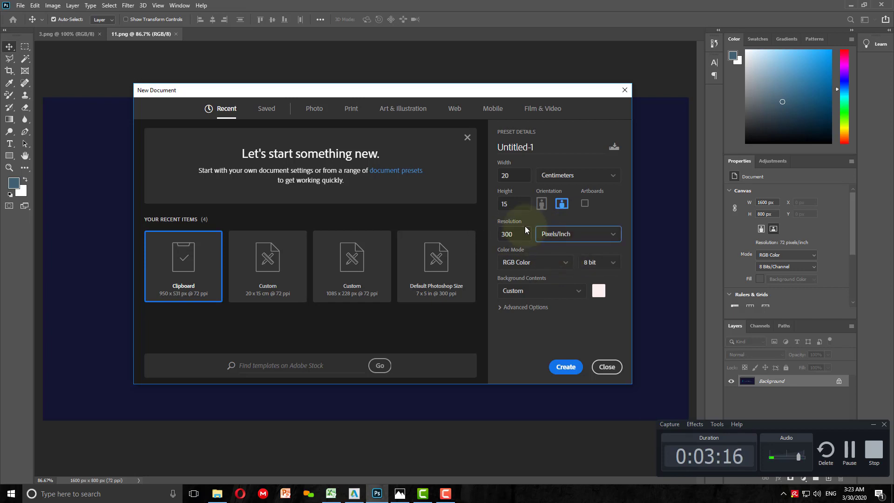
pyautogui.click(522, 237)
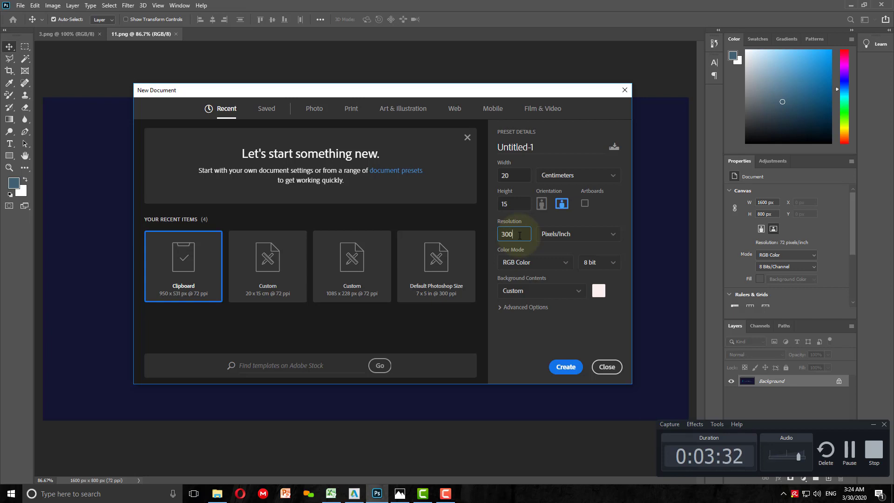
pyautogui.click(516, 266)
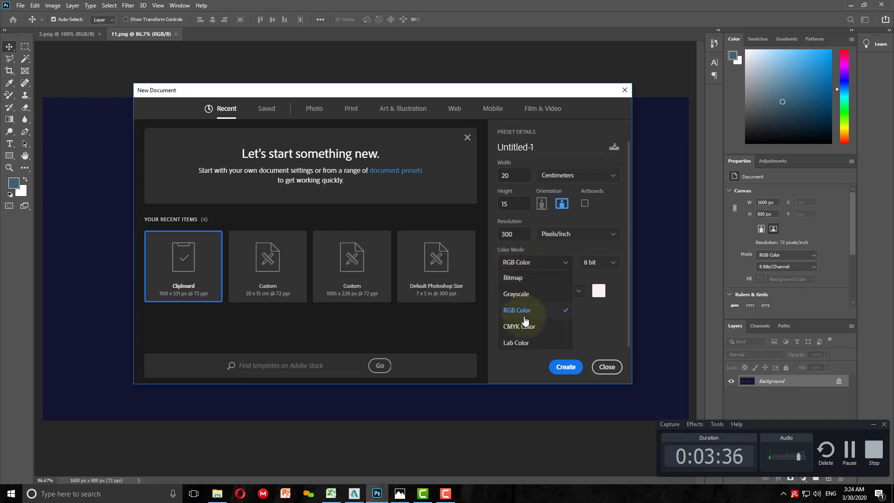
pyautogui.click(399, 493)
# Step: Scroll through the CMYK versus RGB comparison in Photos, then return to Photoshop's document setup
pyautogui.scroll(-1, 355, 289)
pyautogui.scroll(-1, 356, 290)
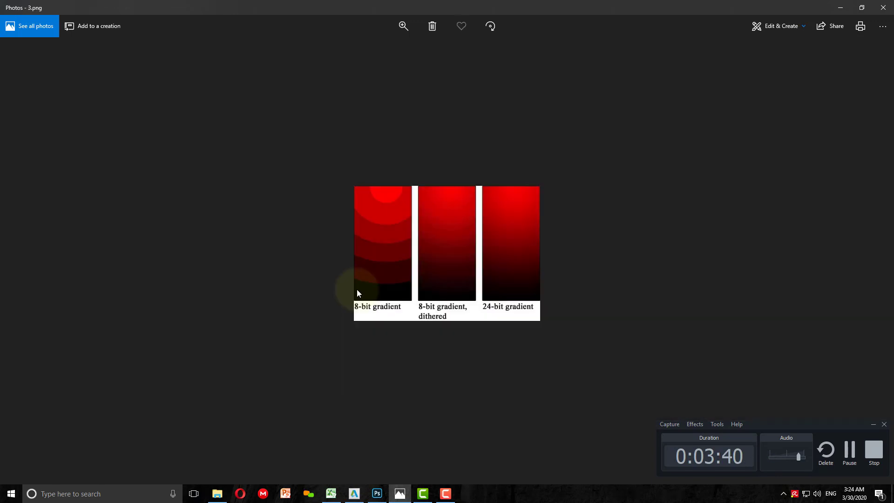
pyautogui.scroll(1, 357, 293)
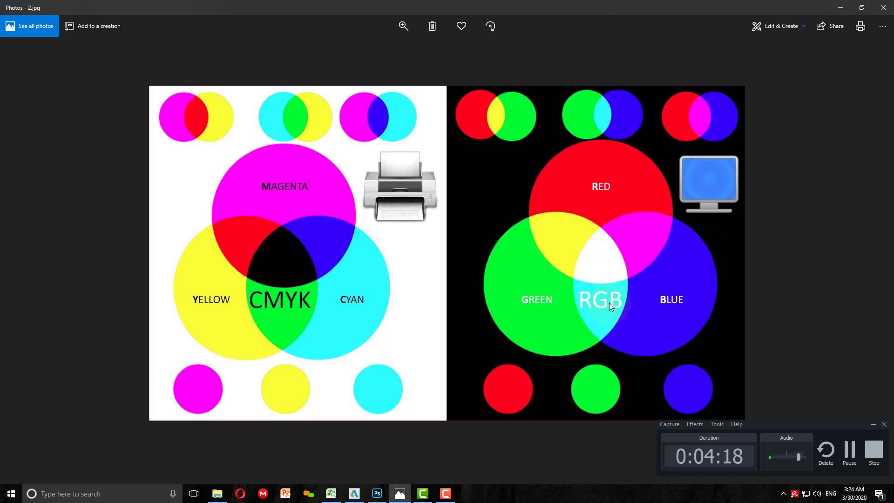
pyautogui.click(377, 495)
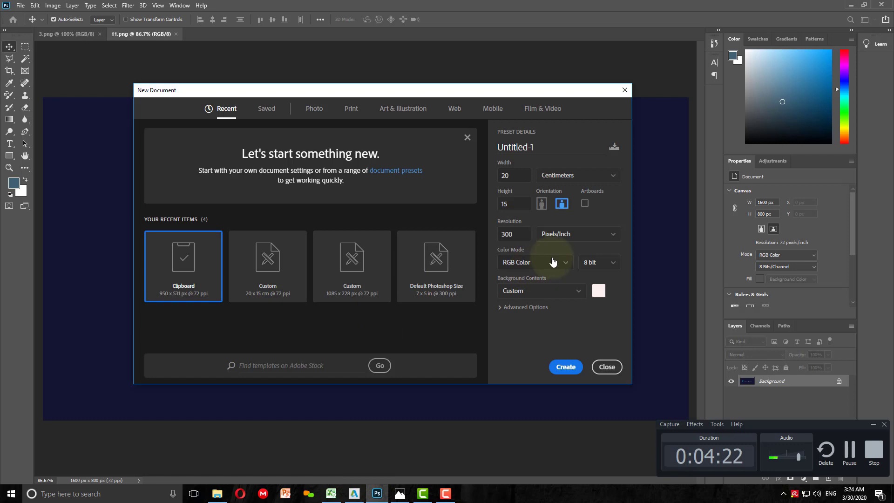
pyautogui.click(522, 264)
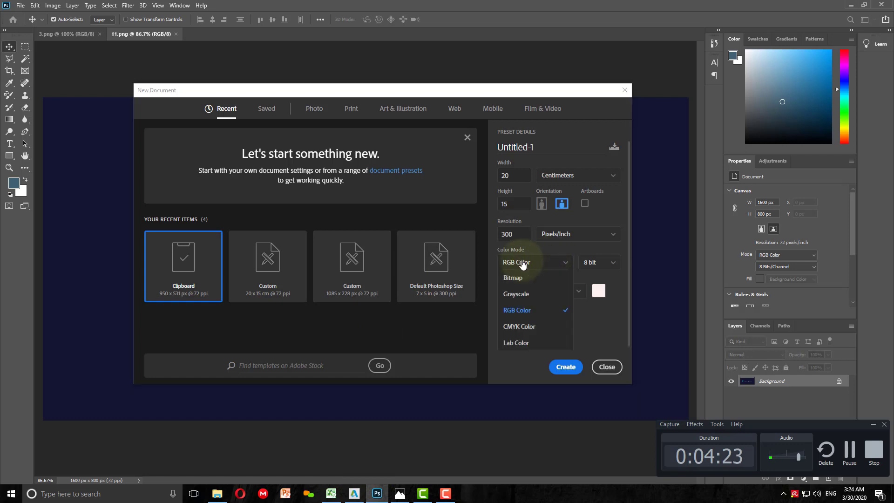
pyautogui.click(529, 311)
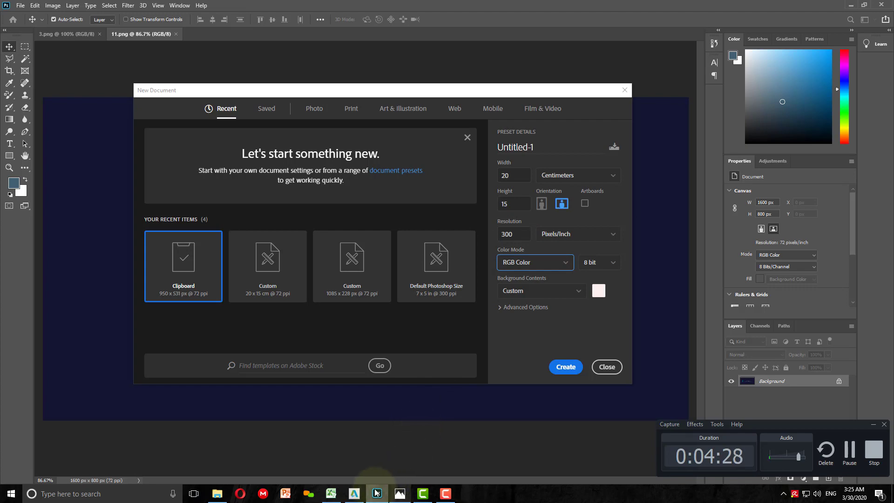
pyautogui.click(399, 492)
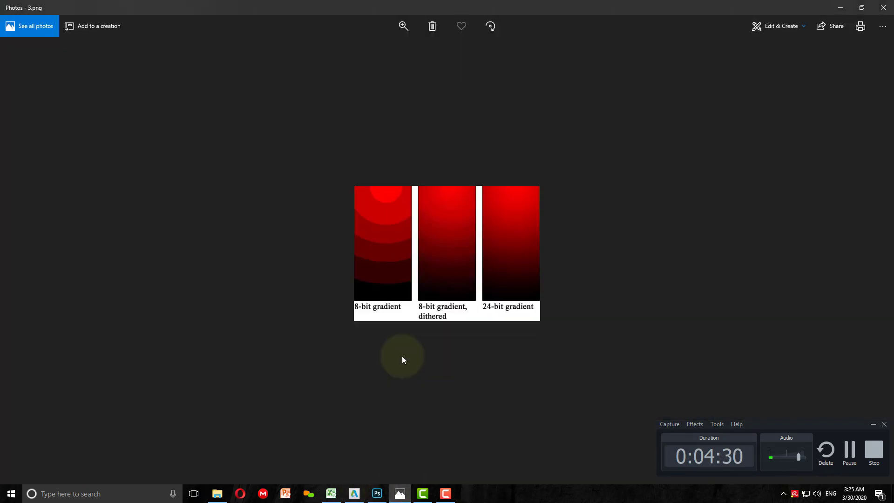
pyautogui.press('Right')
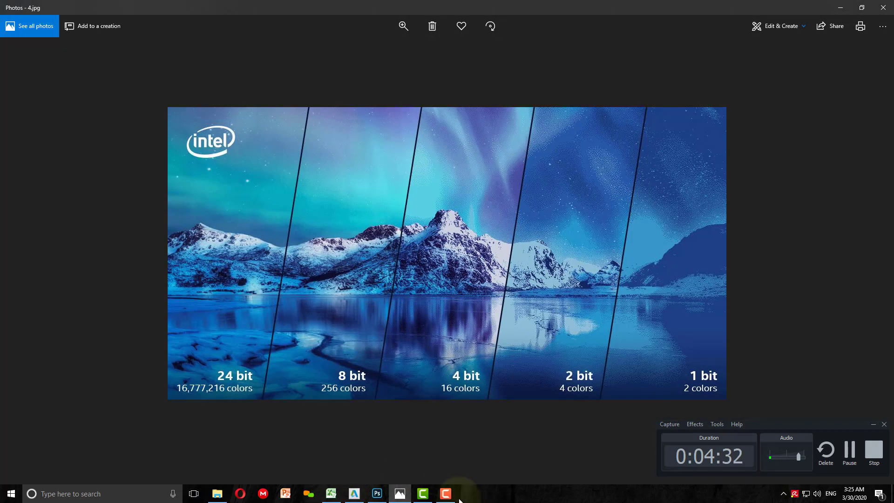
pyautogui.click(375, 493)
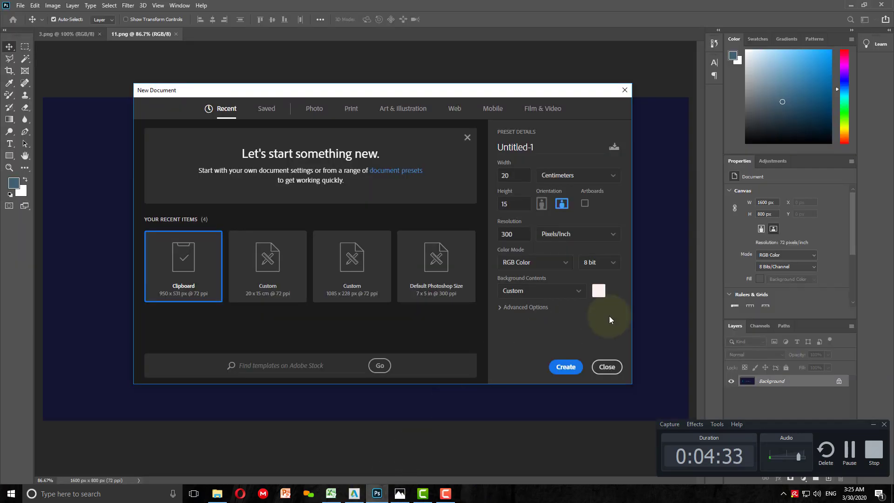
pyautogui.click(595, 270)
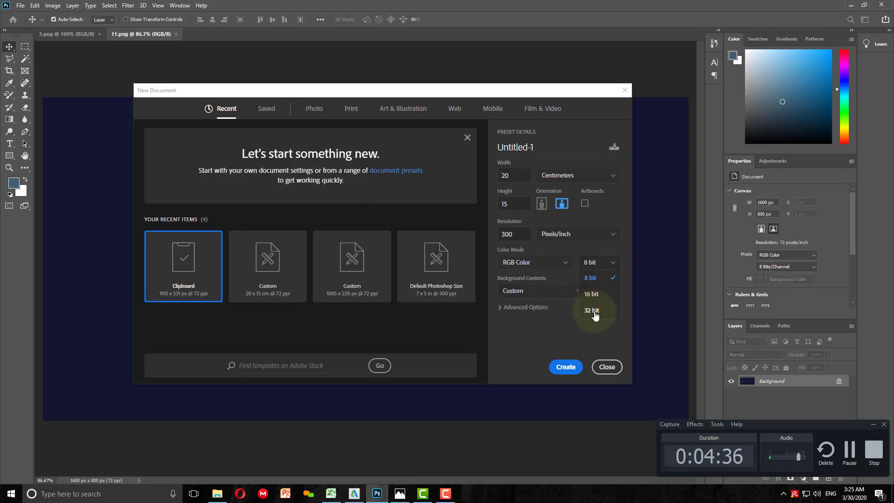
pyautogui.click(589, 278)
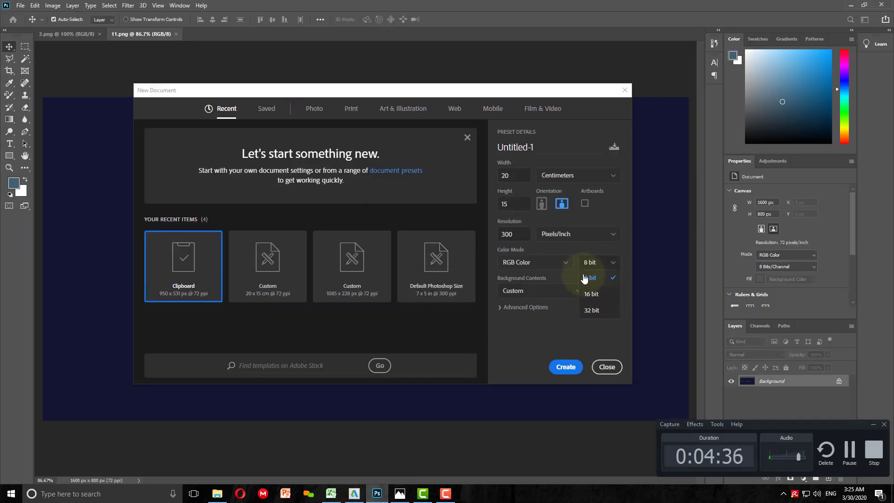
# Step: In Photos, zoom in on the 24-bit versus 30-bit sunset comparison image
pyautogui.click(397, 494)
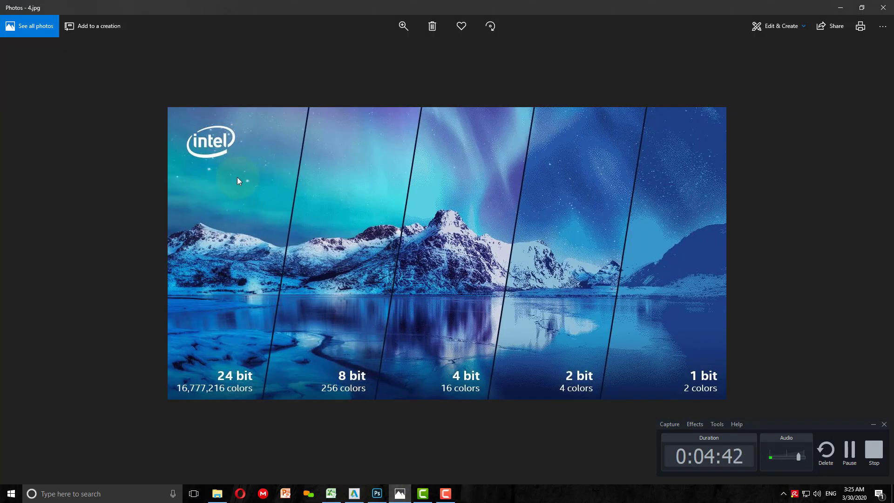
pyautogui.press('Right')
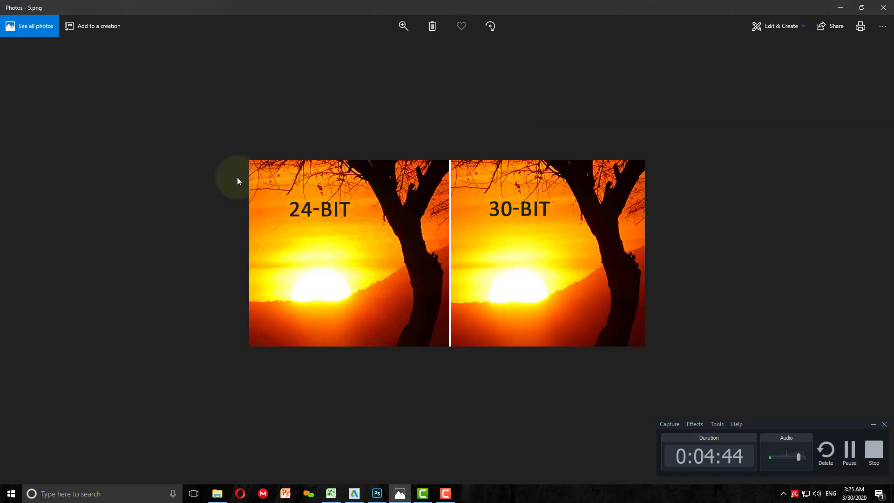
pyautogui.hotkey('ctrl', '+')
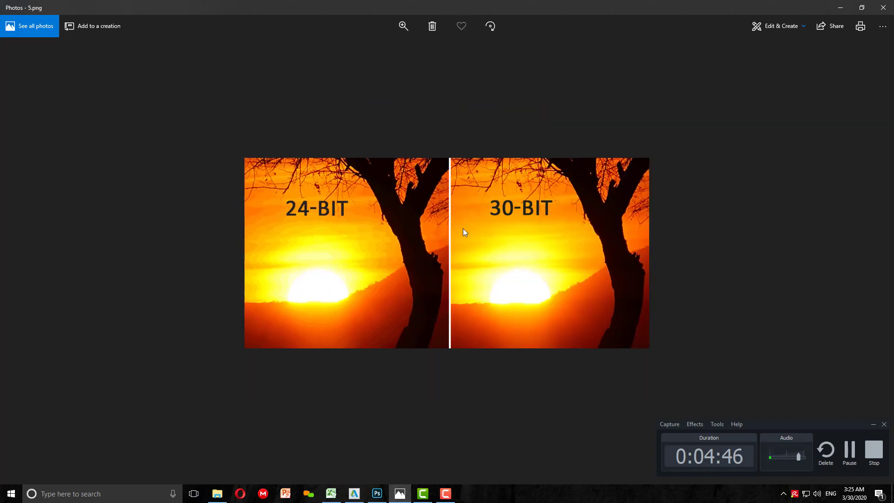
pyautogui.hotkey('ctrl', '+')
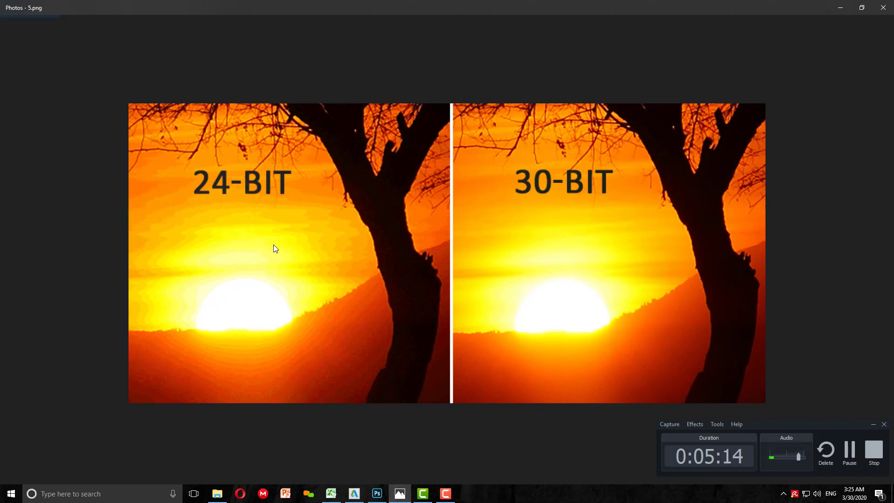
pyautogui.scroll(-2, 279, 249)
# Step: Flip between the bit-depth landscape and sunset images, then return to Photoshop
pyautogui.press('Left')
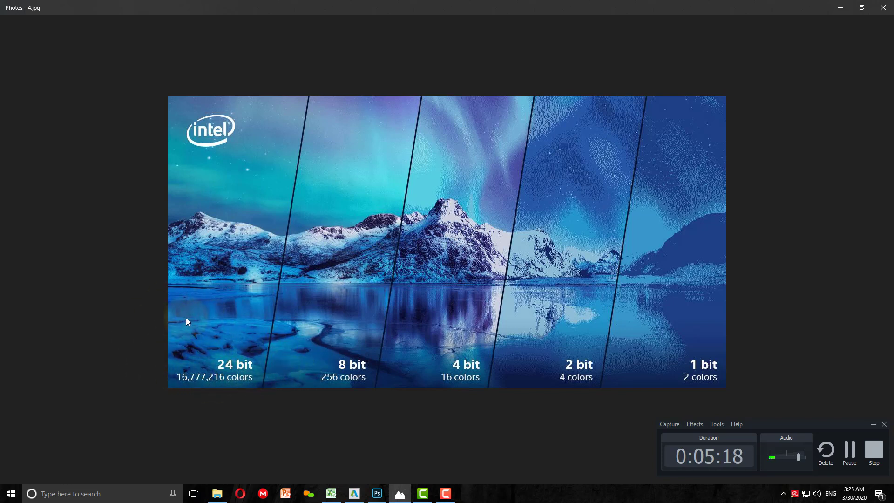
pyautogui.click(264, 378)
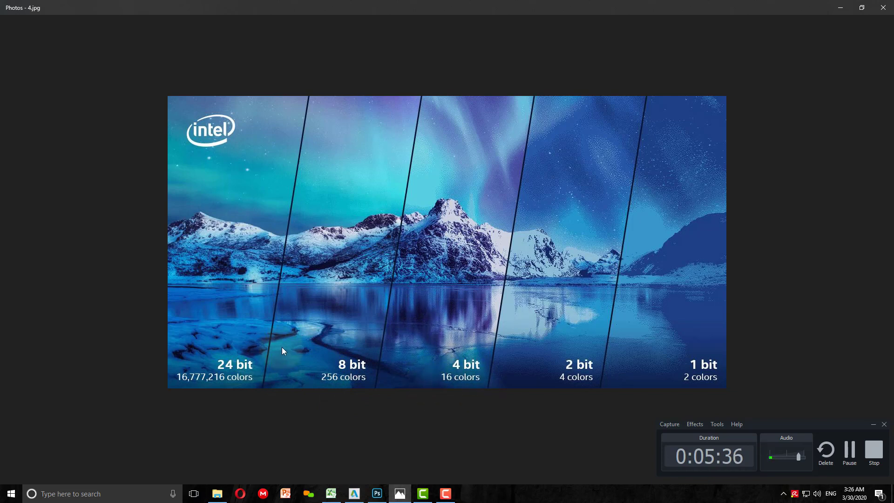
pyautogui.press('Right')
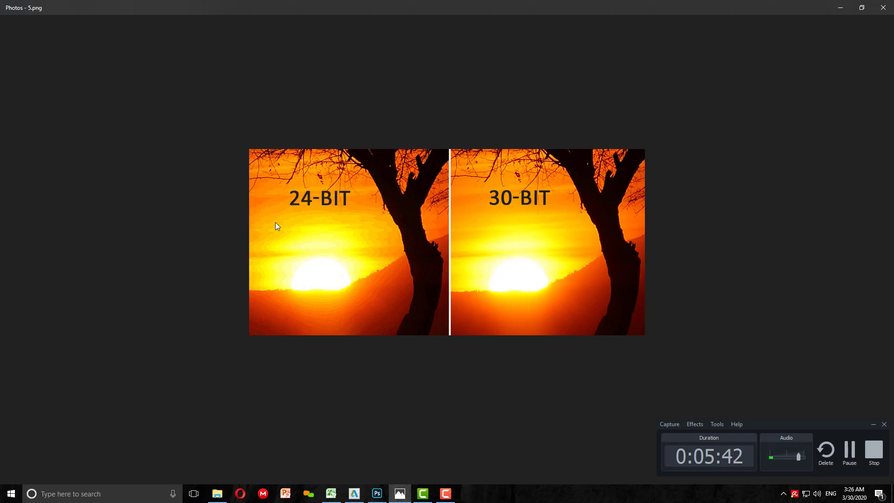
pyautogui.press('Right')
pyautogui.press('Left')
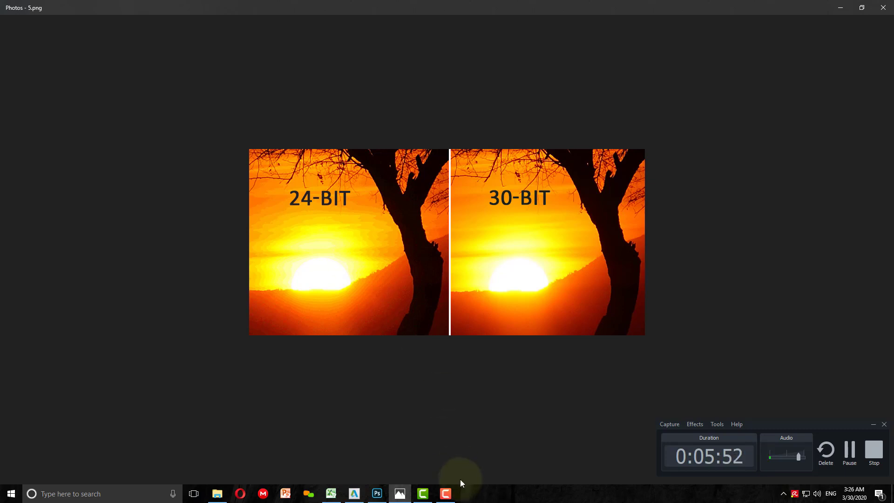
pyautogui.click(377, 494)
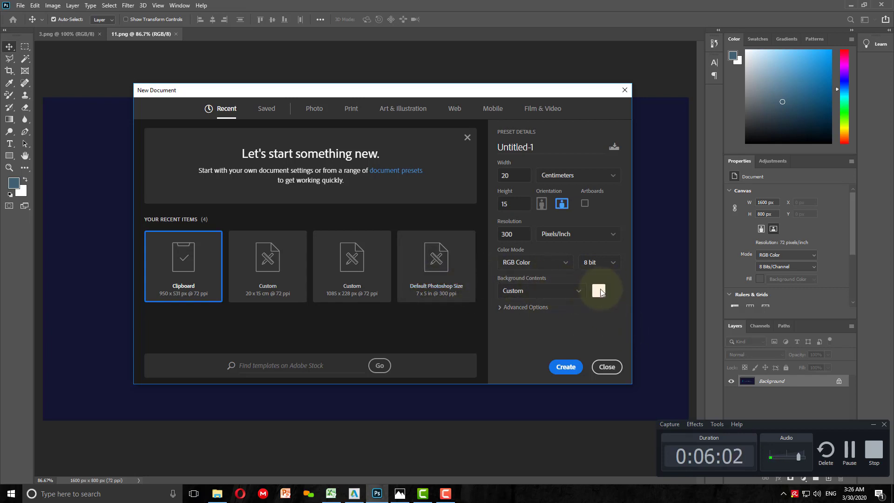
# Step: Give the document a custom soft pink background, create it, then show the Lasso variants
pyautogui.click(577, 290)
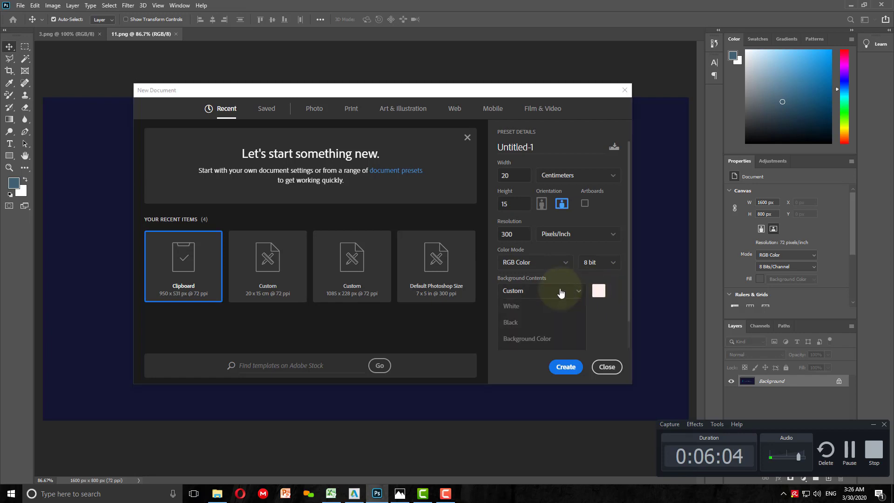
pyautogui.click(599, 294)
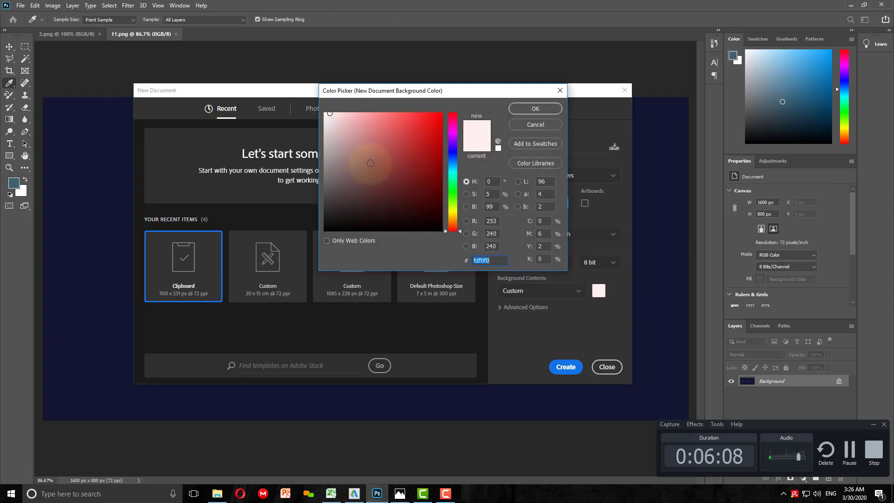
pyautogui.click(338, 180)
pyautogui.moveTo(339, 179); pyautogui.dragTo(352, 131)
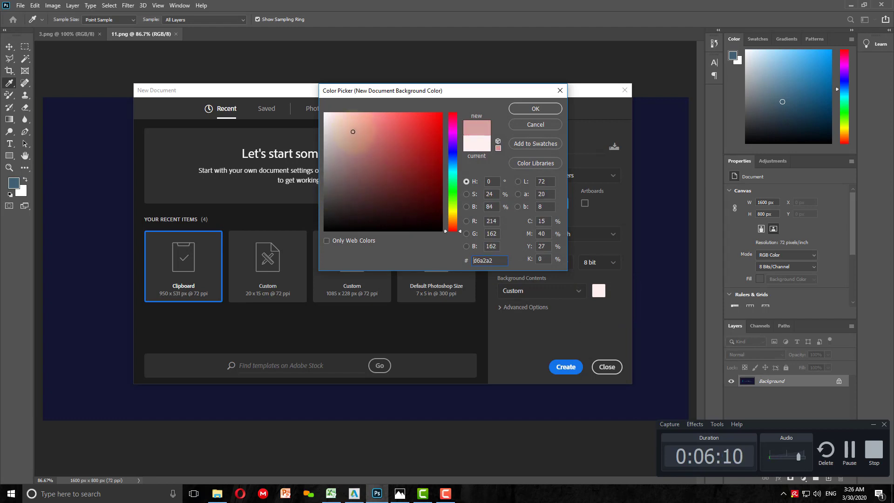
pyautogui.click(535, 108)
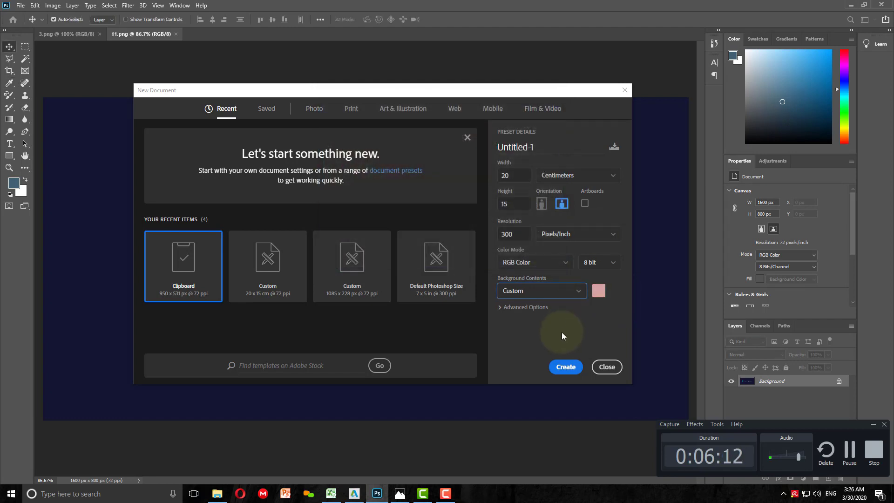
pyautogui.click(565, 366)
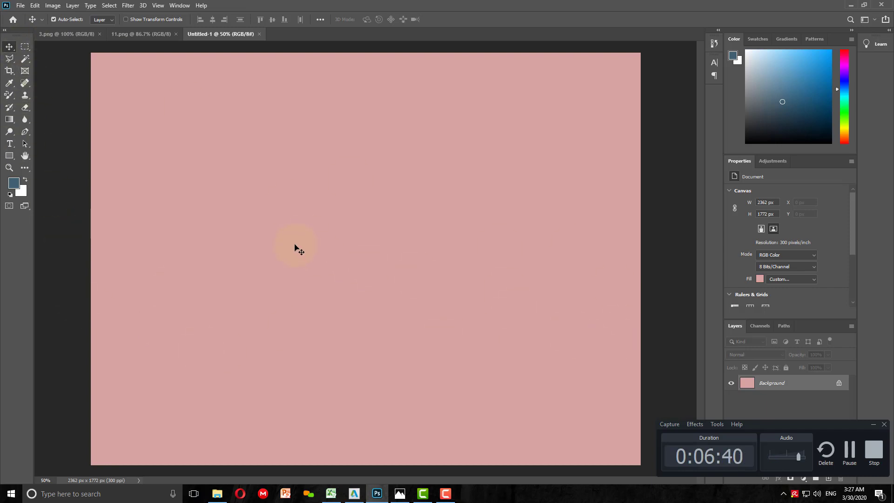
pyautogui.click(8, 59)
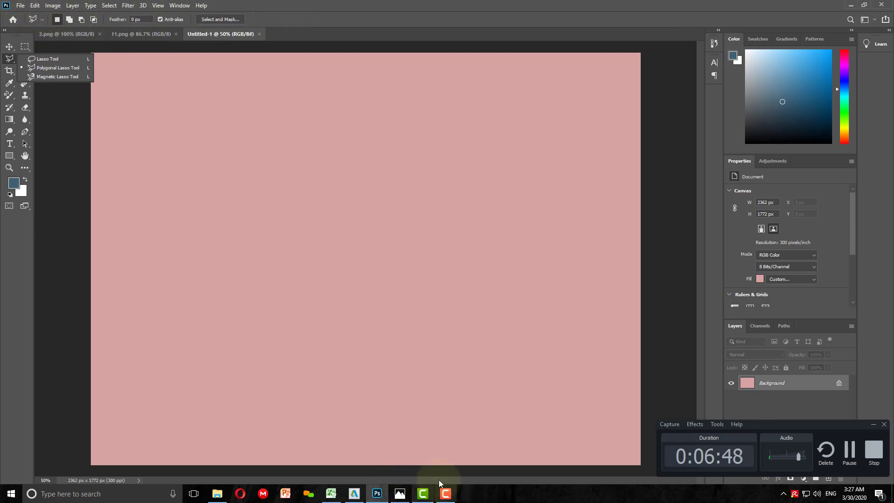
pyautogui.click(399, 493)
pyautogui.press('Right')
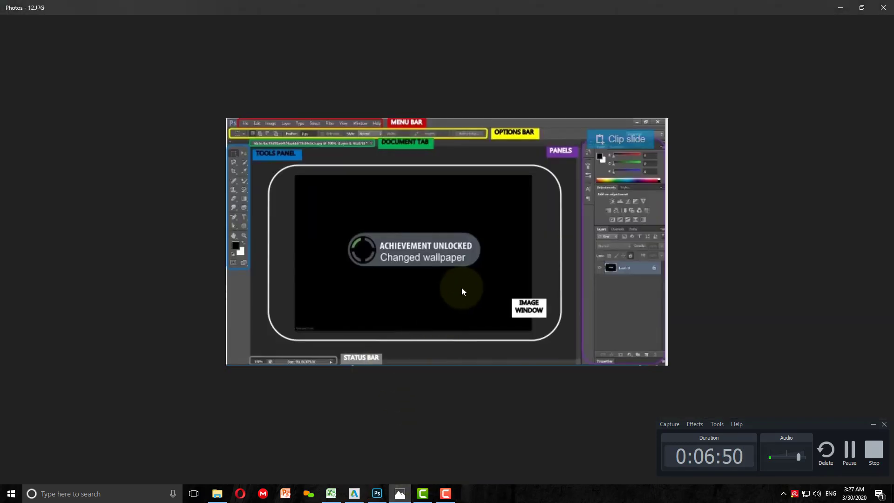
pyautogui.scroll(1, 468, 217)
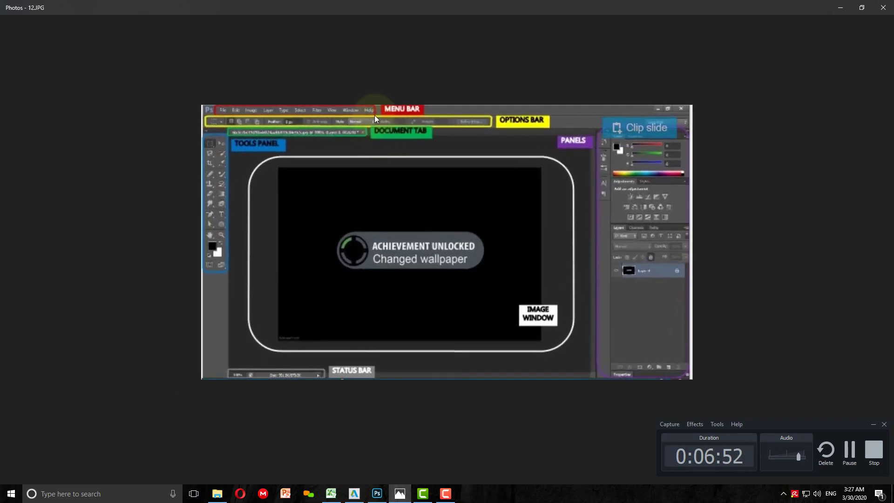
pyautogui.scroll(2, 379, 113)
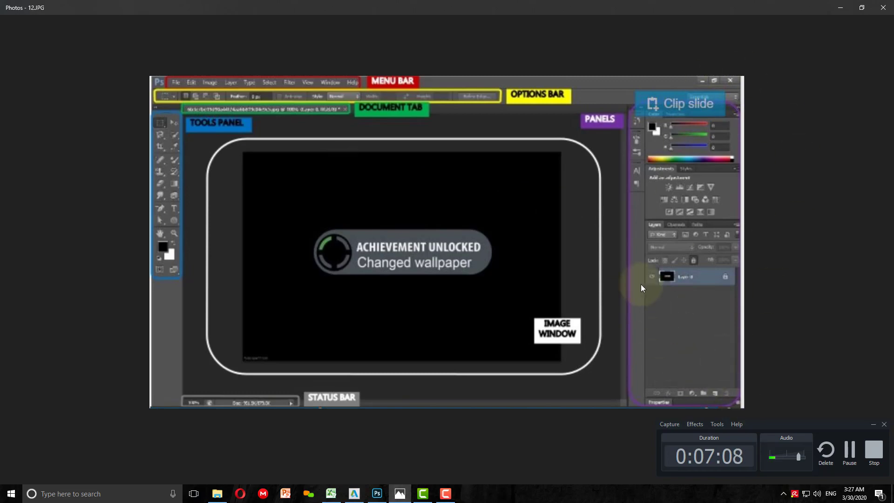
pyautogui.click(377, 494)
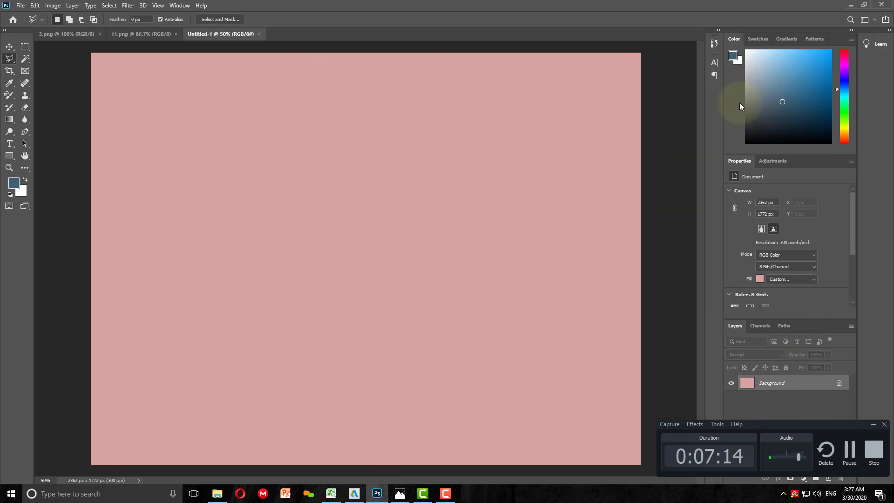
pyautogui.click(181, 5)
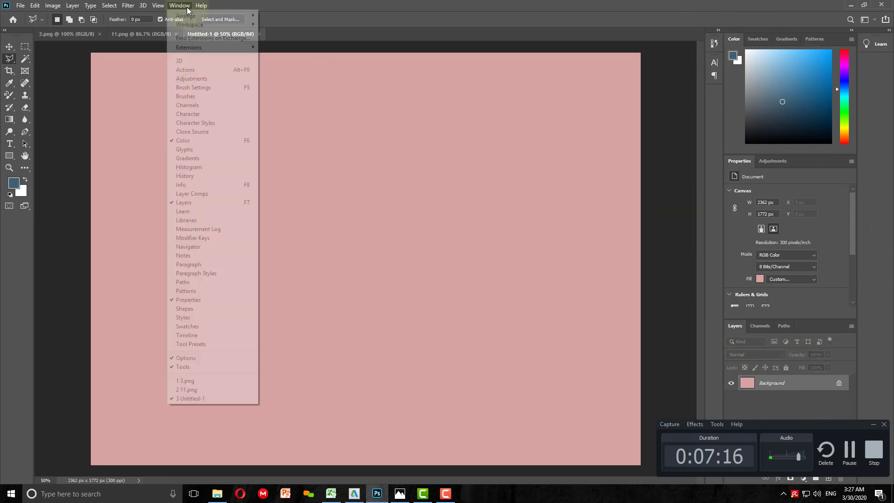
pyautogui.click(196, 203)
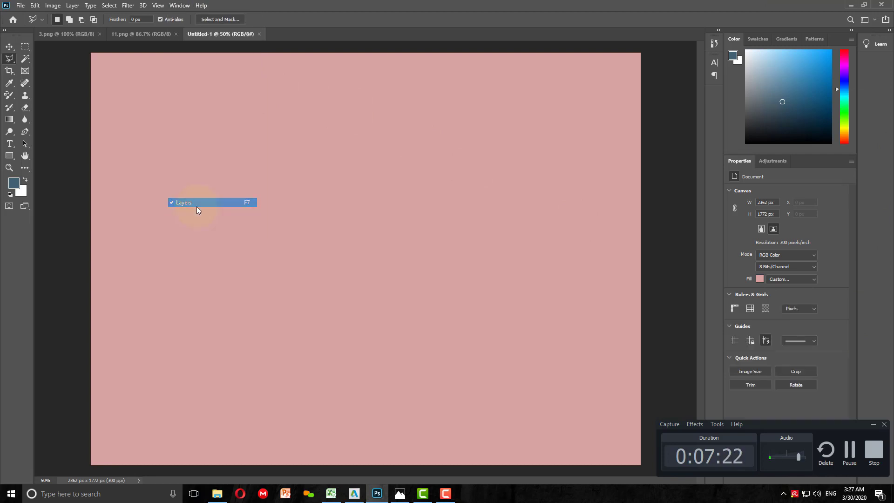
pyautogui.click(179, 6)
pyautogui.click(213, 207)
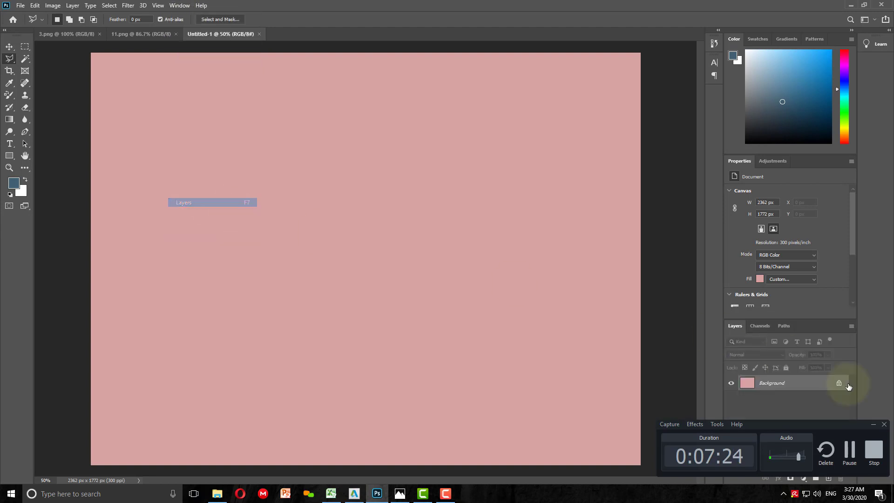
pyautogui.click(180, 5)
pyautogui.click(422, 168)
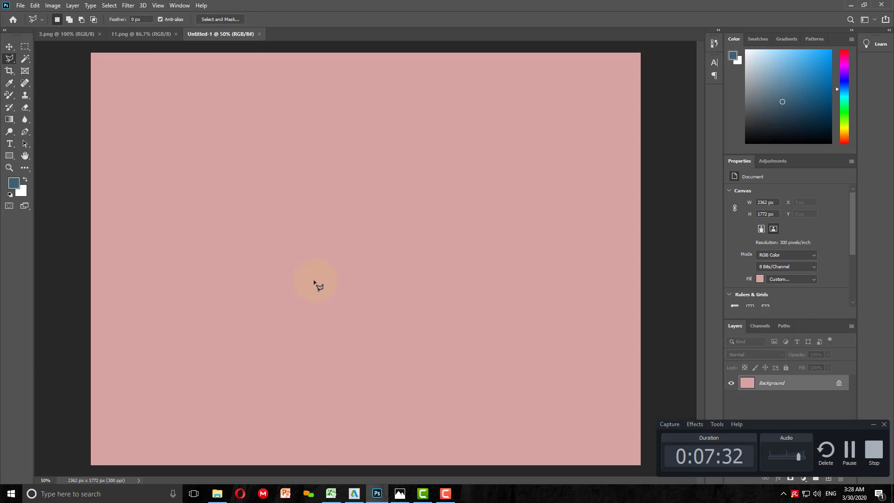
pyautogui.hotkey('ctrl', '-')
pyautogui.hotkey('ctrl', '+')
pyautogui.scroll(-1, 319, 284)
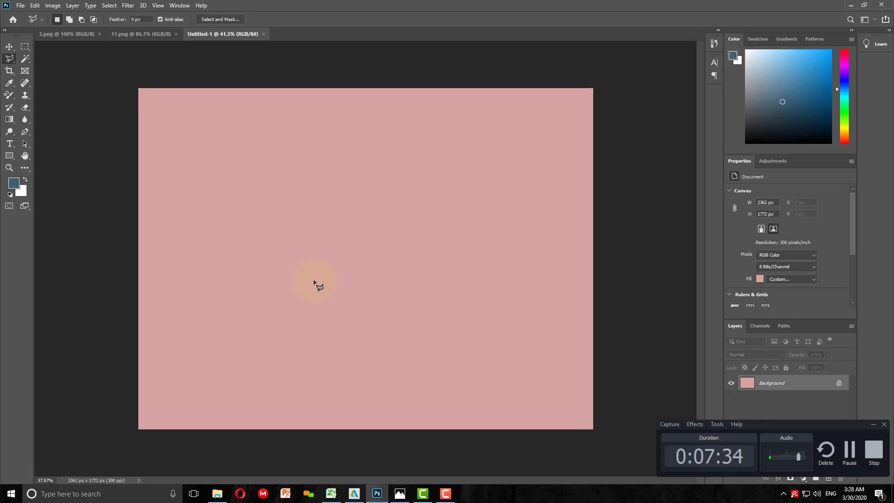
# Step: Scrubby-zoom the pink canvas in to about 53% and then 74%
pyautogui.click(9, 168)
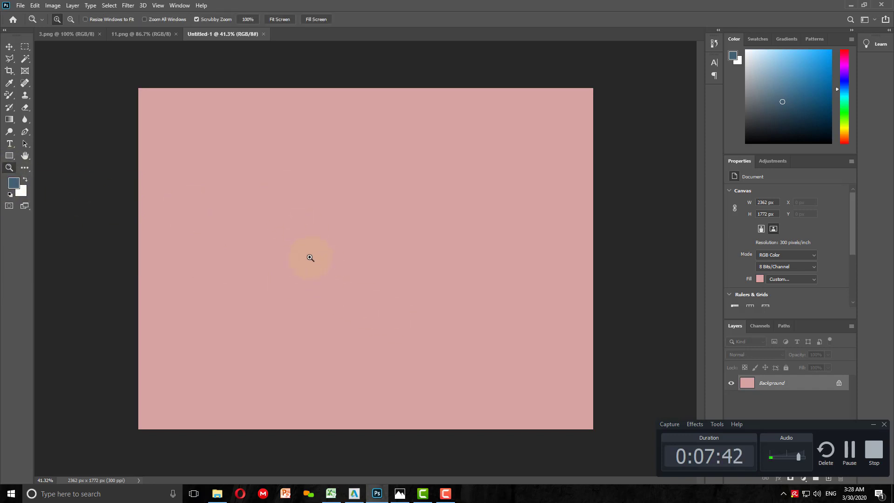
pyautogui.moveTo(293, 207); pyautogui.dragTo(342, 305)
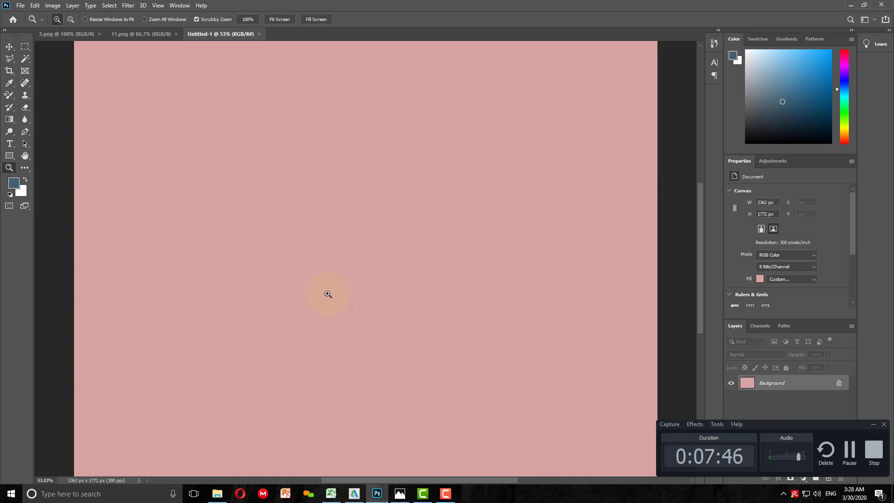
pyautogui.moveTo(340, 318)
pyautogui.mouseDown()
pyautogui.moveTo(333, 330)
pyautogui.moveTo(333, 257)
pyautogui.moveTo(352, 258)
pyautogui.mouseUp()
pyautogui.moveTo(351, 364); pyautogui.dragTo(326, 312)
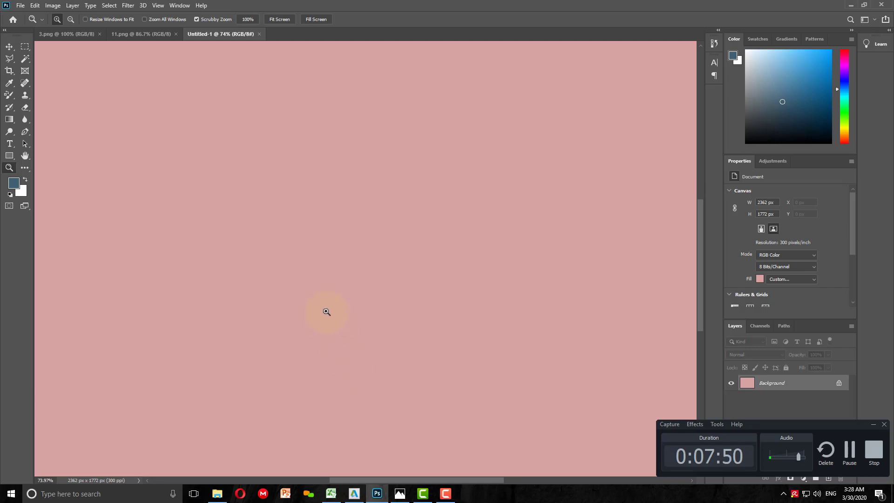
pyautogui.scroll(-1, 351, 323)
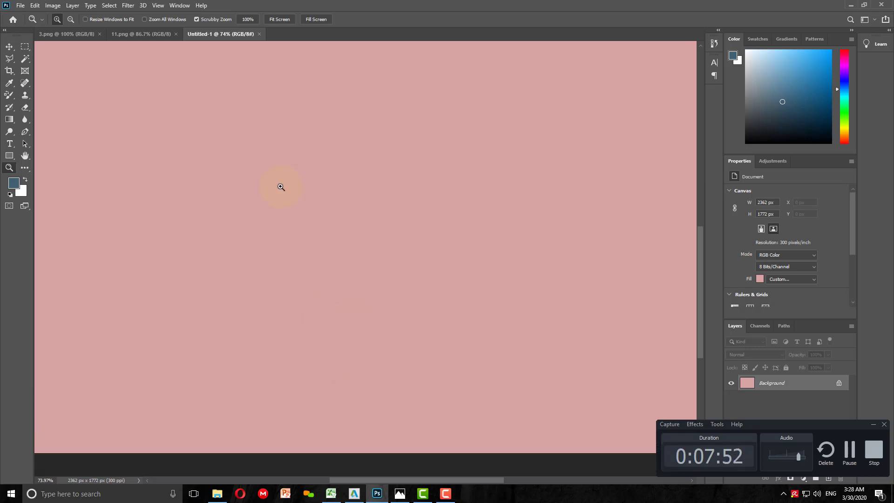
# Step: Try Fit Screen and Fill Screen, zoom back out, then collapse the toolbar to one column
pyautogui.click(278, 19)
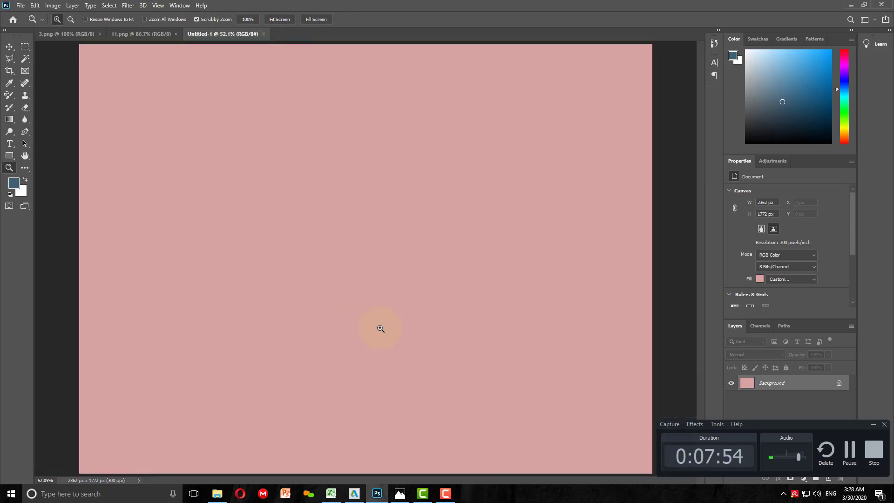
pyautogui.click(319, 20)
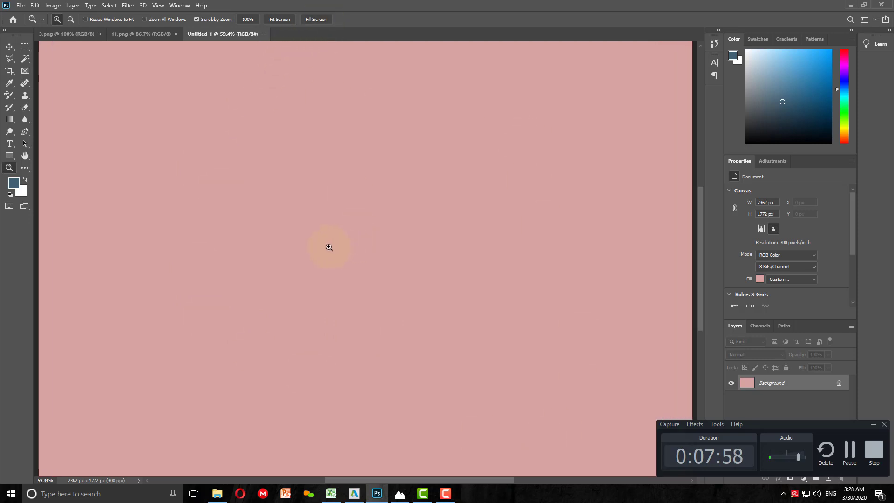
pyautogui.moveTo(326, 245); pyautogui.dragTo(320, 260)
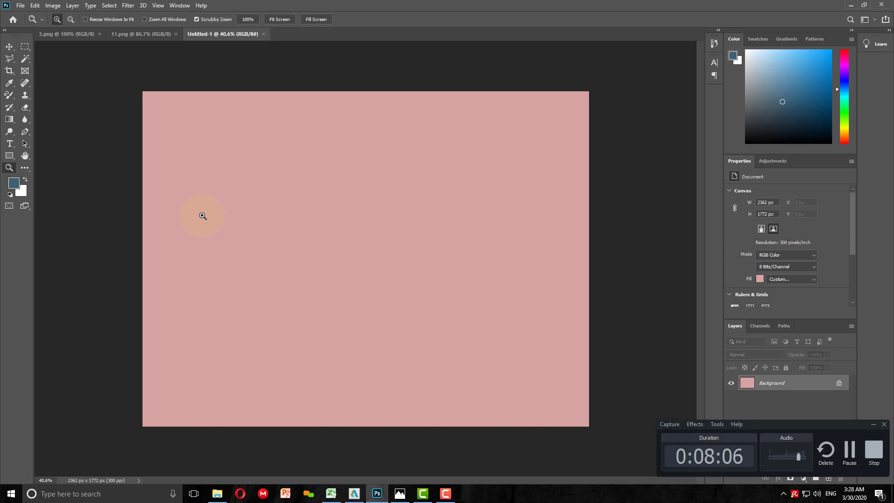
pyautogui.keyDown('alt'); pyautogui.scroll(1, 224, 219); pyautogui.keyUp('alt')
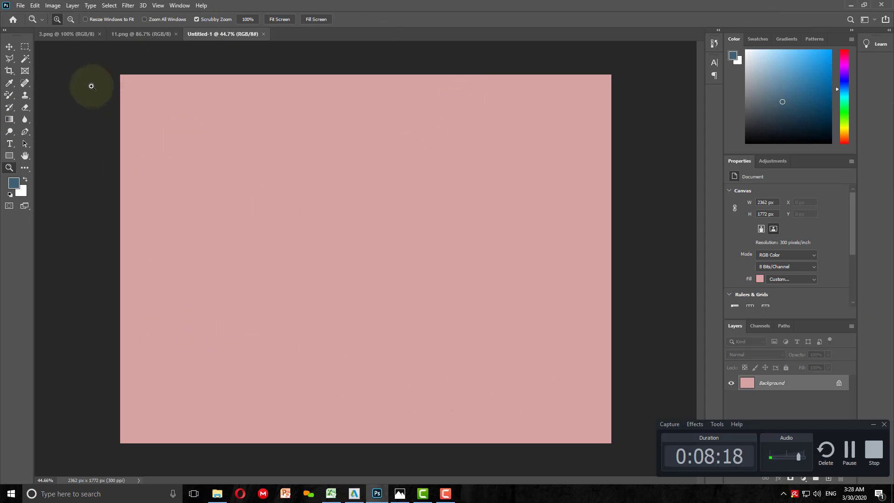
pyautogui.click(5, 31)
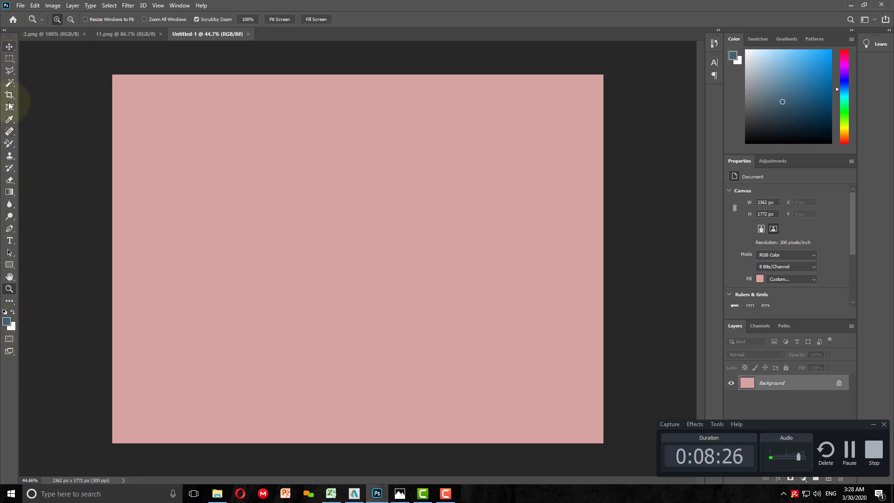
# Step: Expand the tools to two columns, dock them on the right, and float Layers alone
pyautogui.click(4, 30)
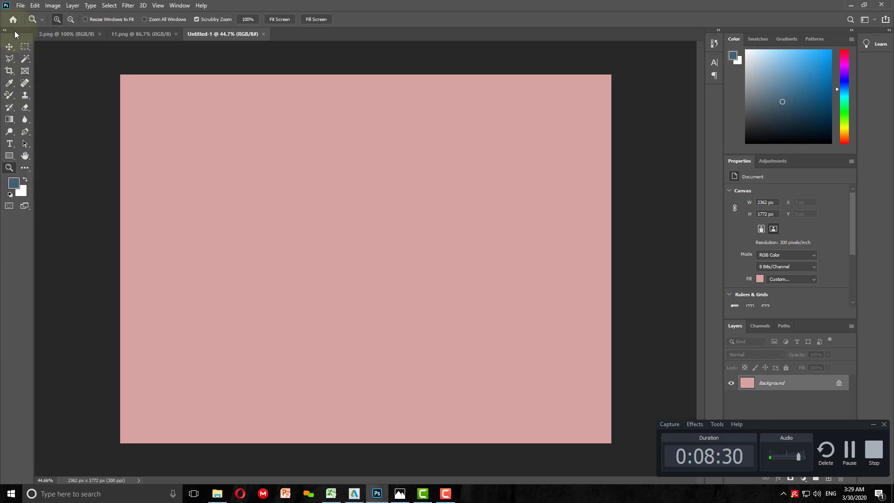
pyautogui.moveTo(14, 37)
pyautogui.mouseDown()
pyautogui.moveTo(286, 110)
pyautogui.moveTo(602, 42)
pyautogui.moveTo(695, 49)
pyautogui.mouseUp()
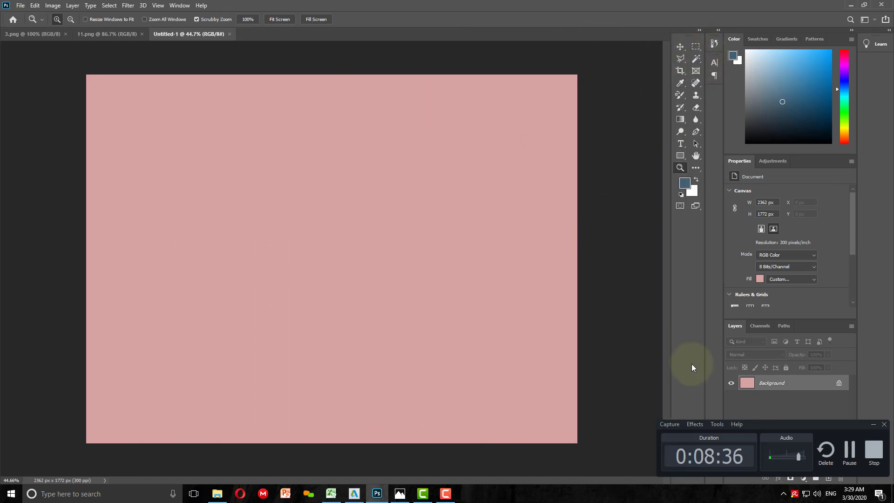
pyautogui.moveTo(801, 330)
pyautogui.mouseDown()
pyautogui.moveTo(93, 152)
pyautogui.moveTo(95, 45)
pyautogui.mouseUp()
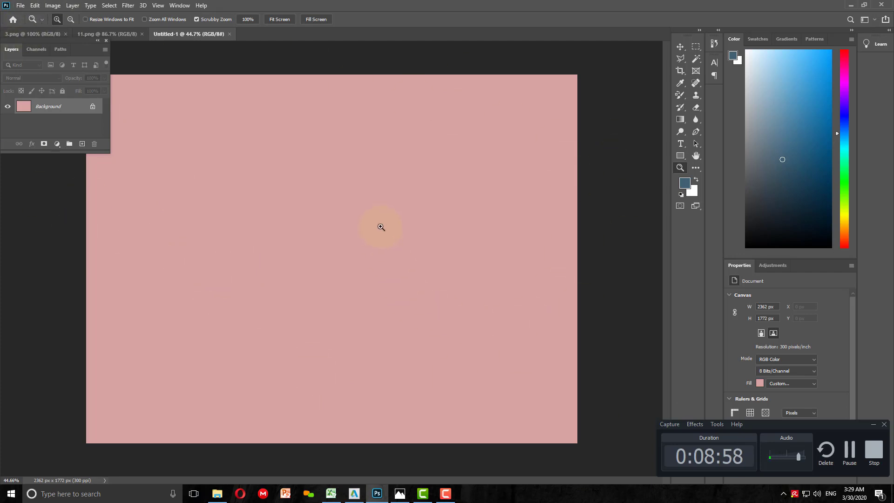
# Step: Float the tools with History, Character, Color and Properties together over the canvas
pyautogui.moveTo(686, 34)
pyautogui.mouseDown()
pyautogui.moveTo(547, 429)
pyautogui.moveTo(693, 37)
pyautogui.mouseUp()
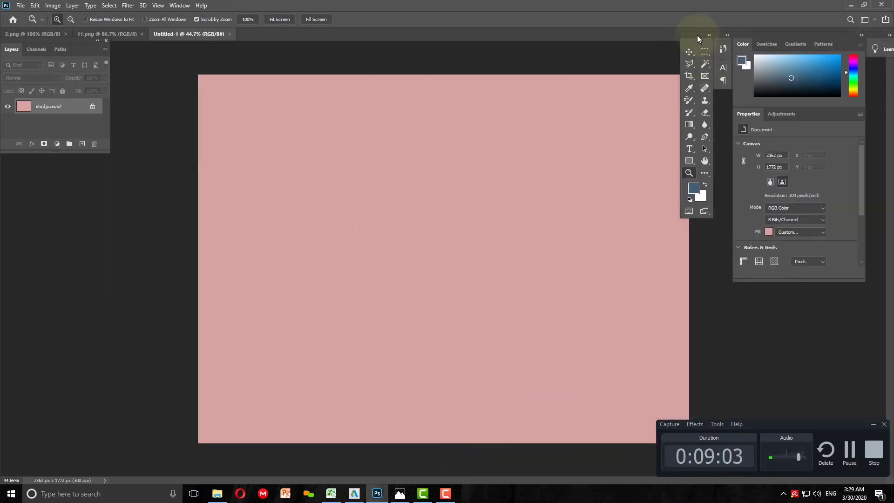
pyautogui.moveTo(697, 37); pyautogui.dragTo(517, 135)
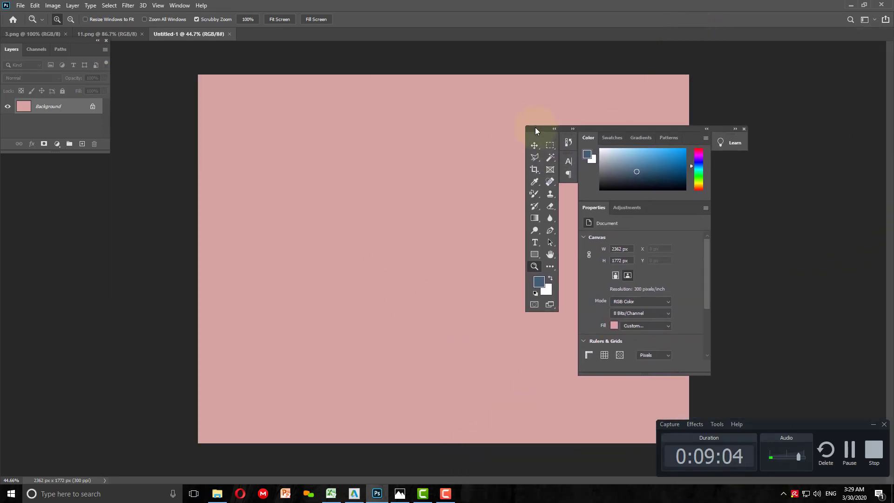
pyautogui.click(482, 135)
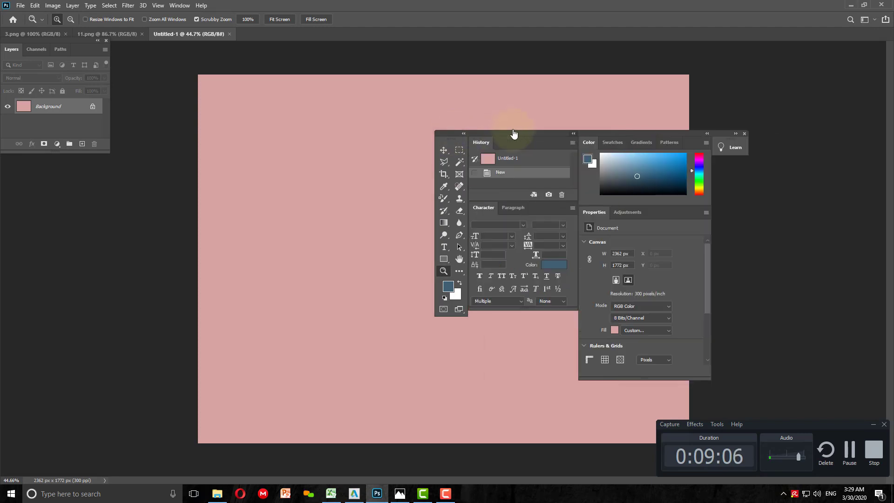
pyautogui.moveTo(521, 134); pyautogui.dragTo(649, 83)
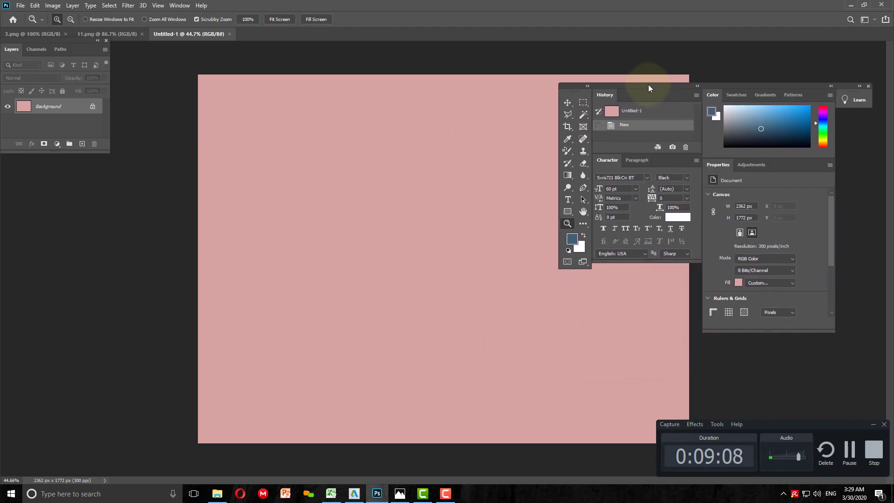
pyautogui.click(877, 21)
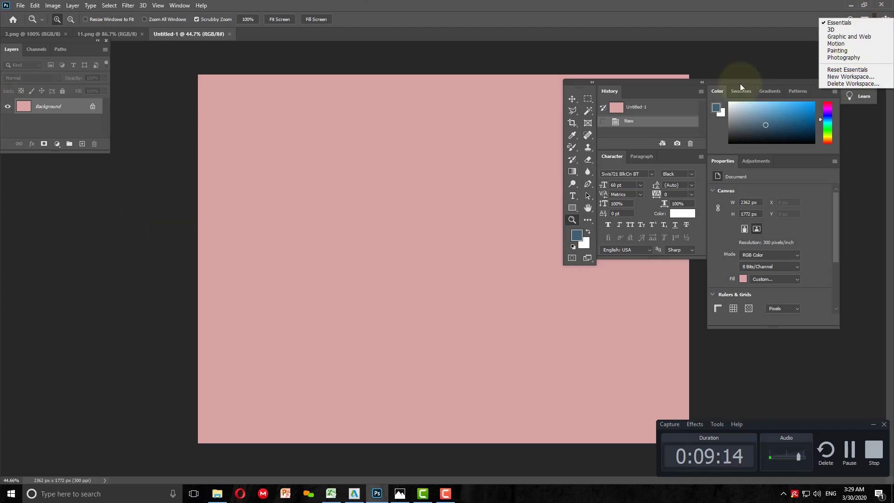
# Step: Save the floating panel layout as a new workspace named 'm' and confirm it's listed
pyautogui.click(836, 78)
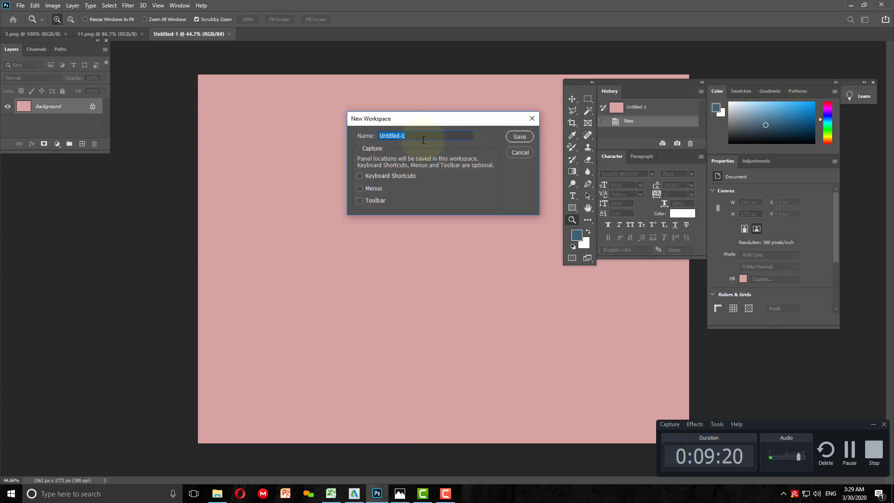
pyautogui.write('mohamed')
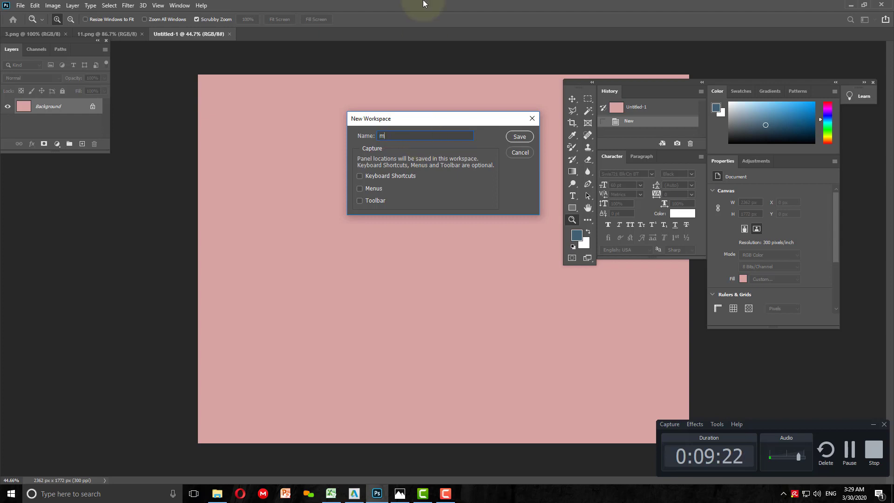
pyautogui.click(520, 136)
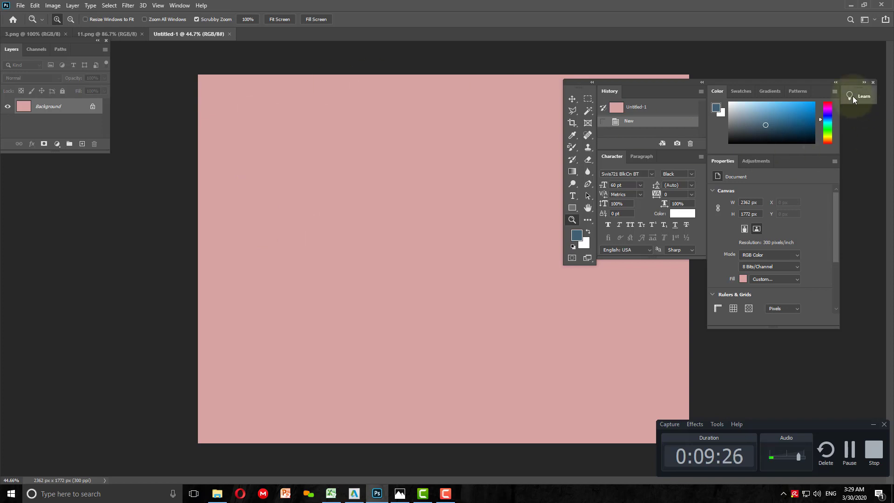
pyautogui.click(873, 19)
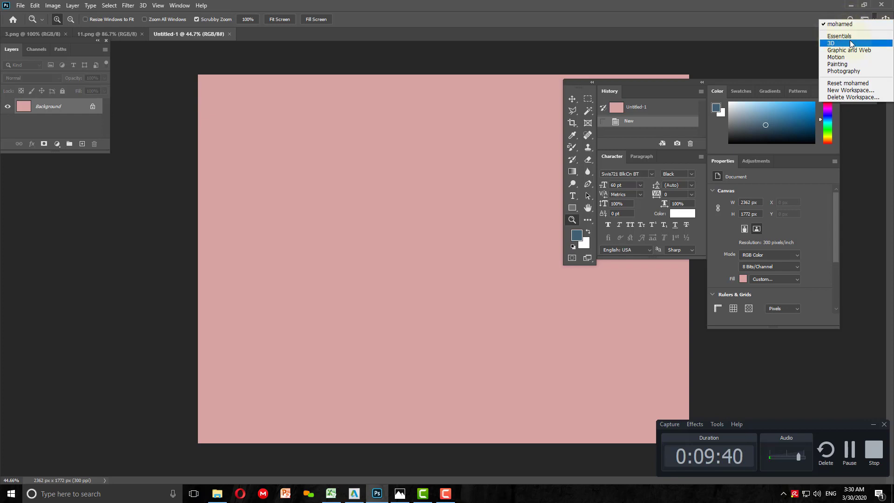
# Step: Switch to Essentials, reset it to default, and collapse the Learn and Libraries panels
pyautogui.click(844, 36)
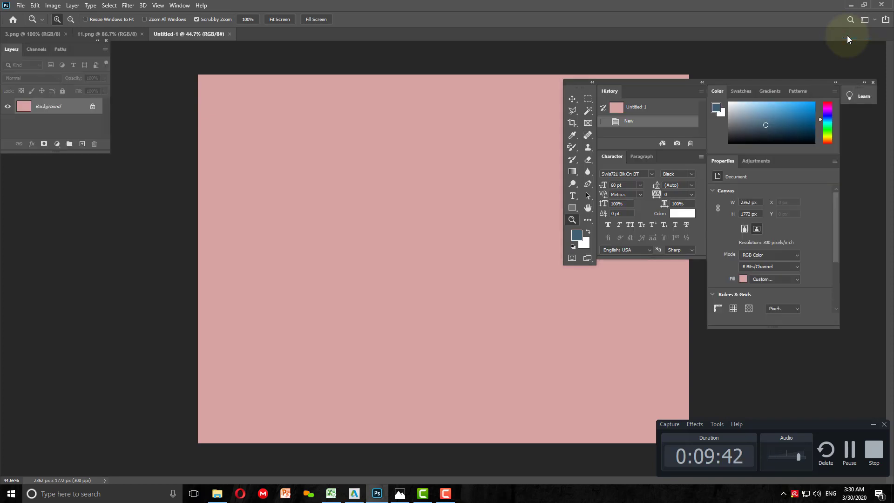
pyautogui.click(873, 21)
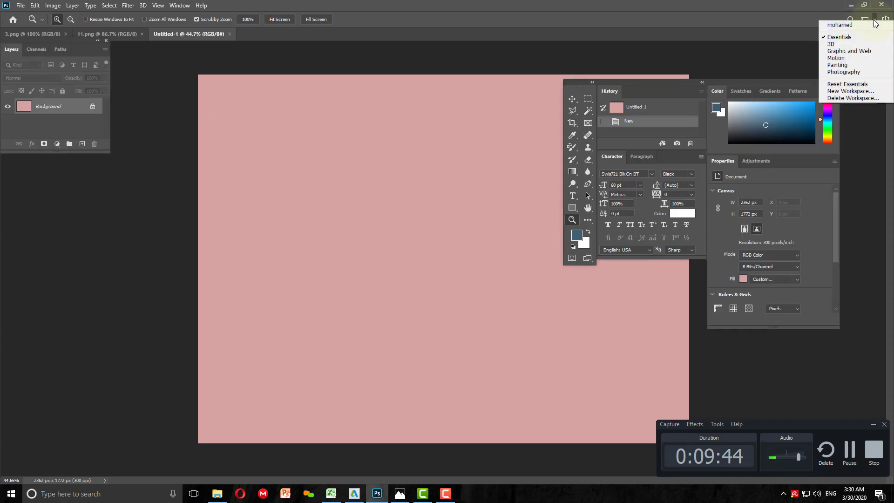
pyautogui.click(847, 83)
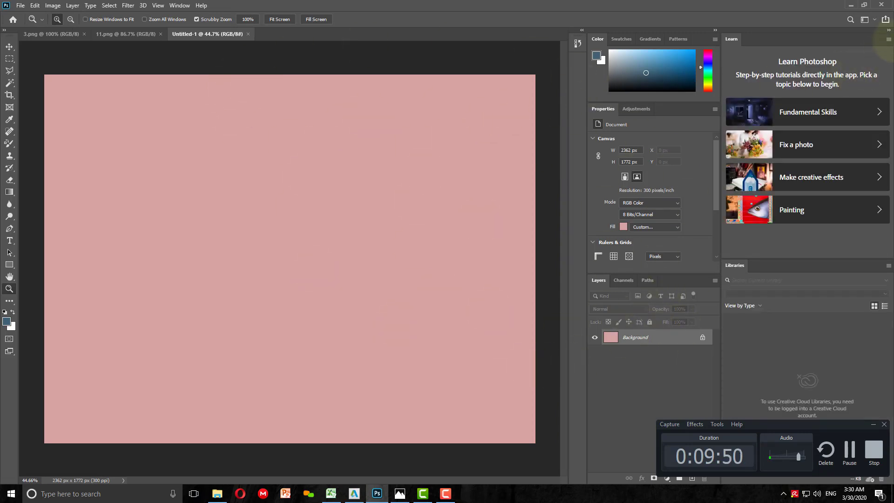
pyautogui.click(888, 30)
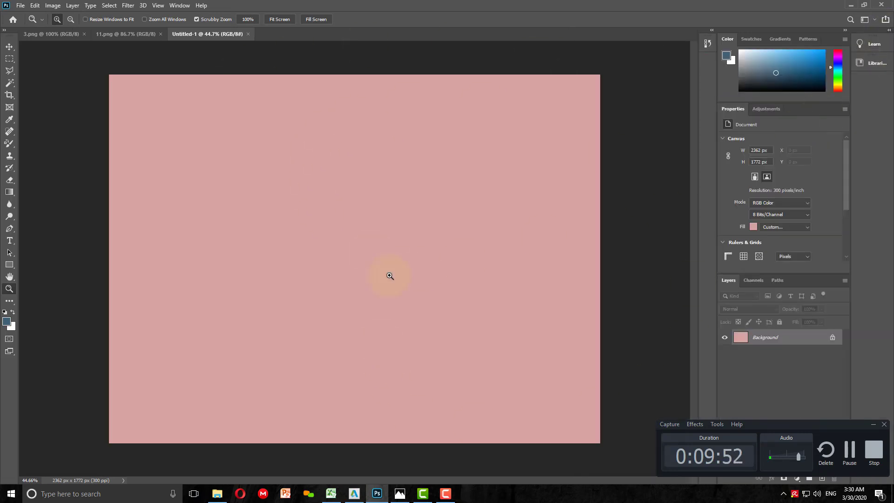
# Step: Switch to the custom saved workspace, then back to Essentials
pyautogui.click(874, 20)
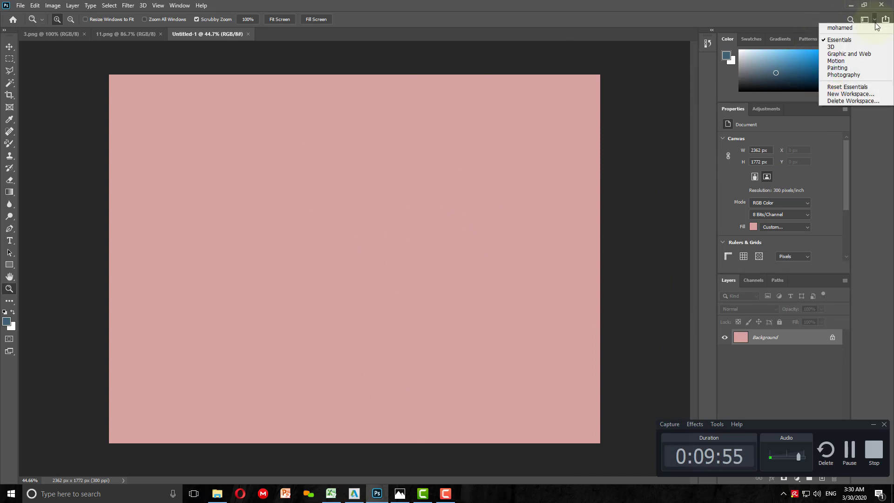
pyautogui.click(851, 27)
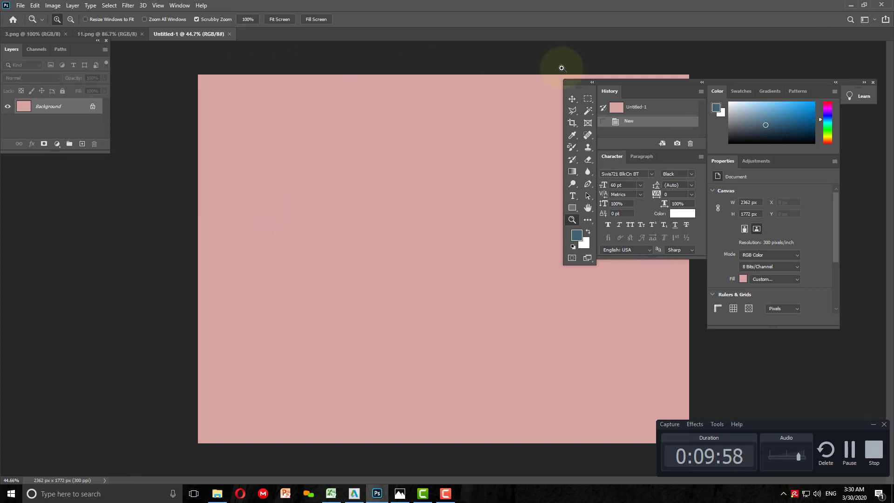
pyautogui.click(875, 20)
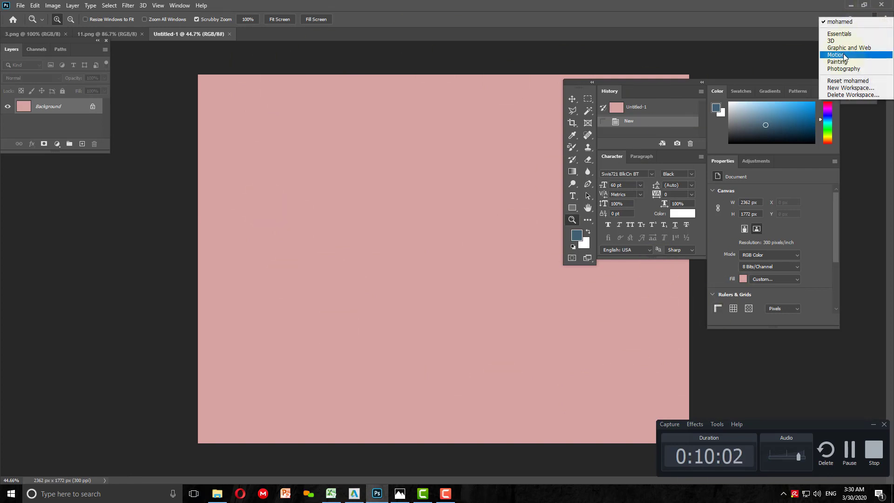
pyautogui.click(839, 34)
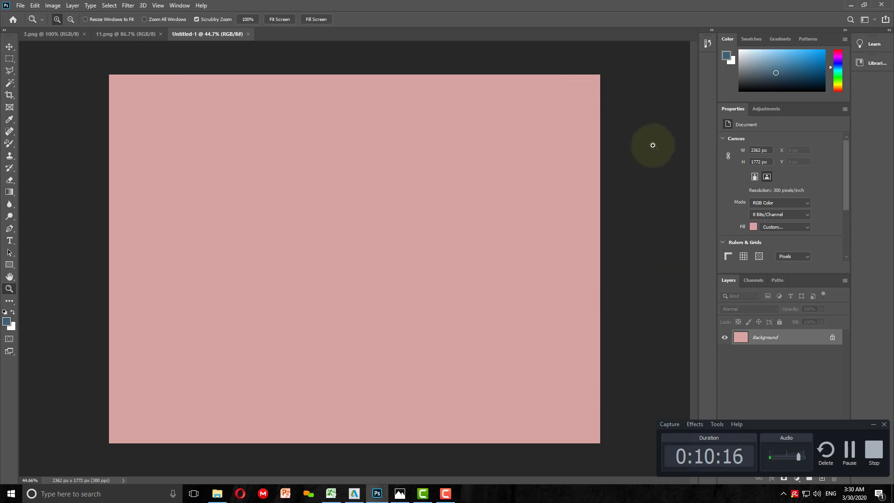
# Step: Preview the dark, lightest and light grey colour themes in the Interface preferences
pyautogui.click(33, 6)
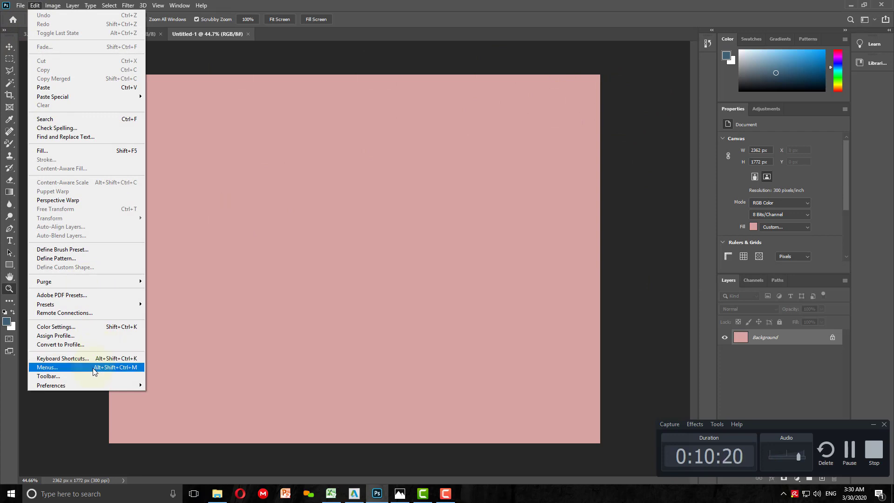
pyautogui.moveTo(52, 384)
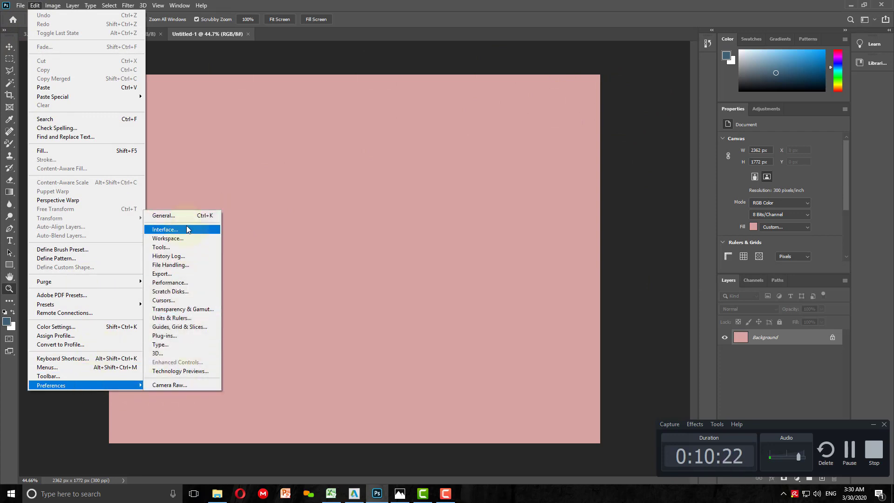
pyautogui.click(187, 228)
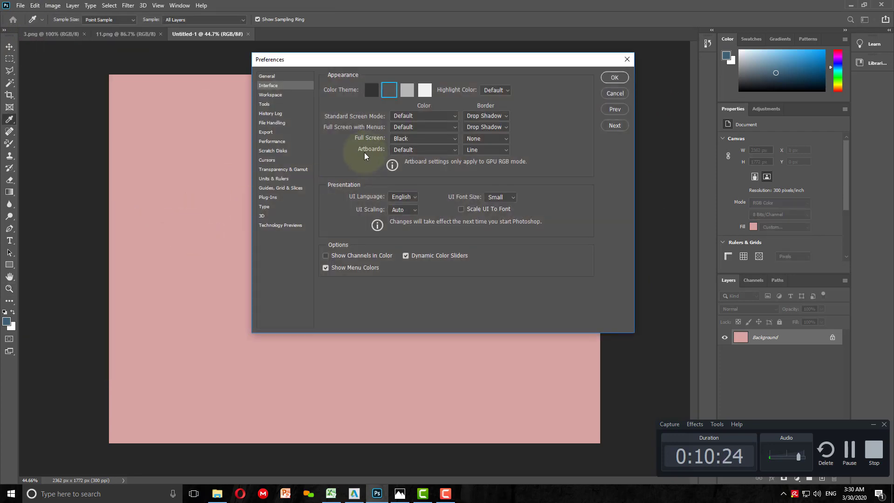
pyautogui.click(372, 90)
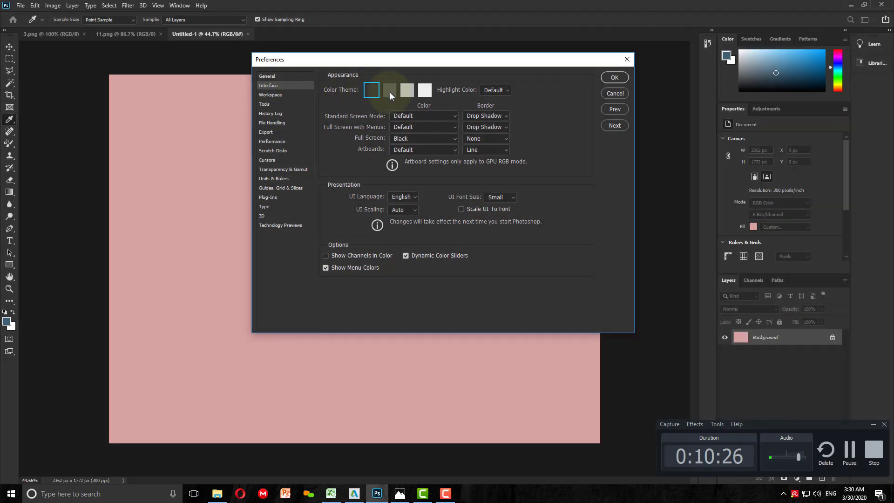
pyautogui.click(390, 91)
pyautogui.click(428, 91)
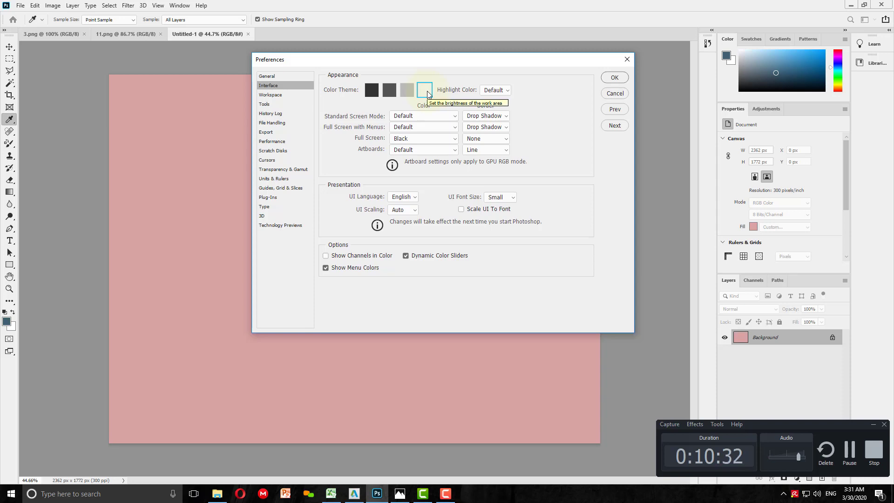
pyautogui.click(389, 90)
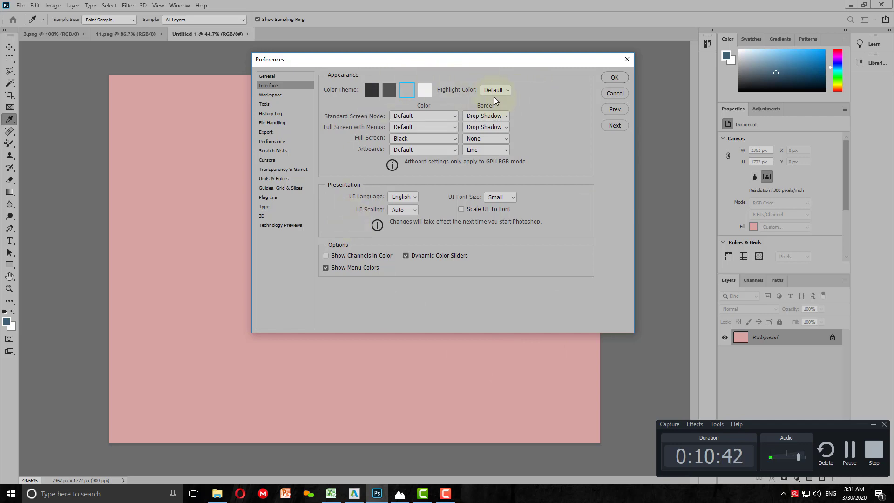
pyautogui.click(389, 90)
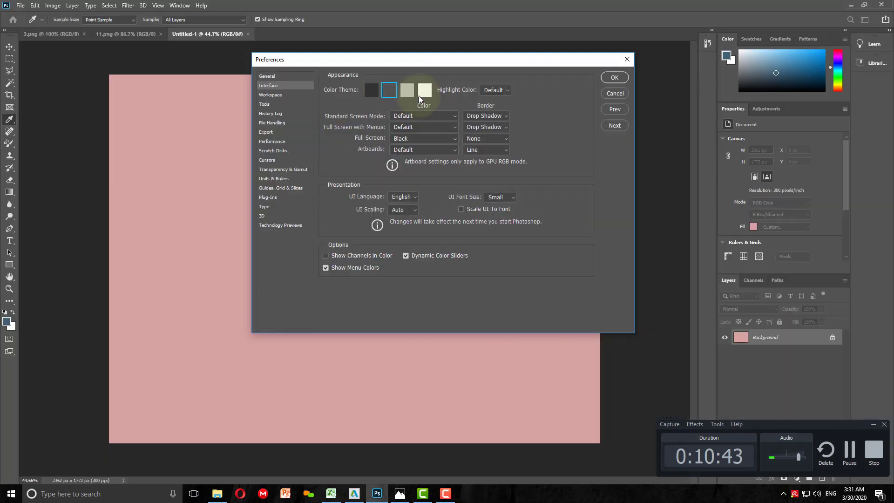
# Step: Apply the light grey colour theme with a Blue highlight colour and confirm
pyautogui.click(495, 90)
pyautogui.click(494, 107)
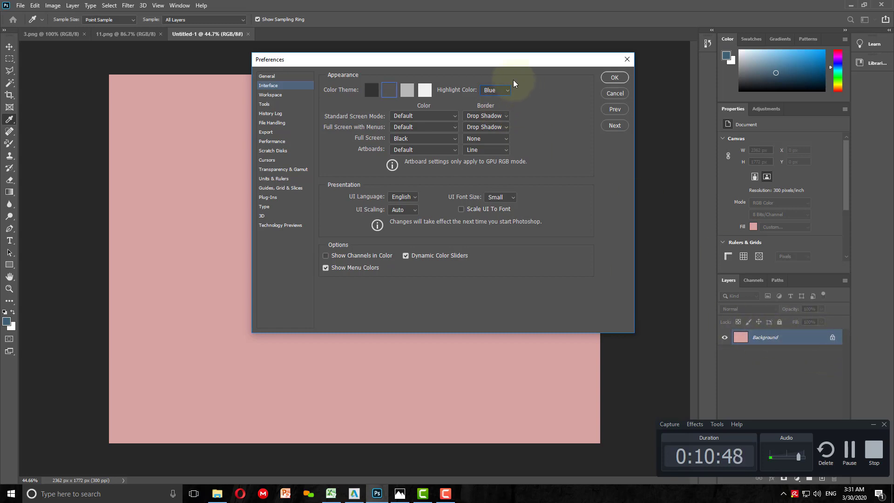
pyautogui.click(495, 90)
pyautogui.click(495, 98)
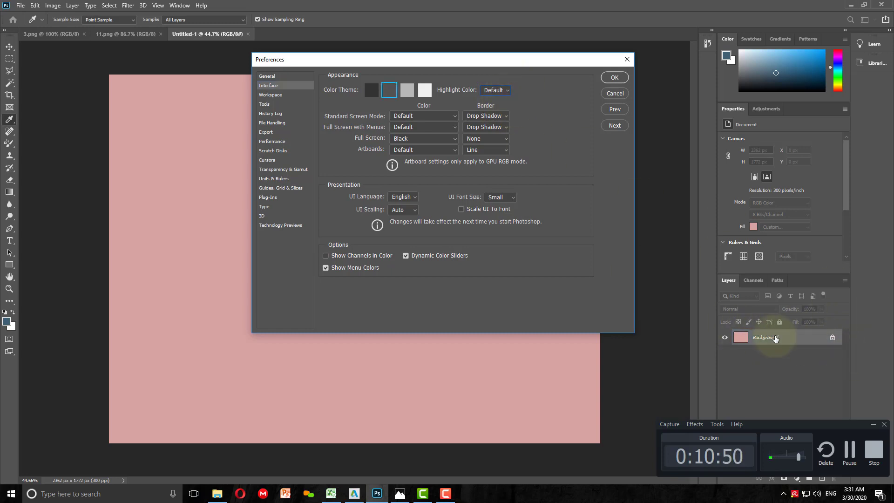
pyautogui.click(495, 90)
pyautogui.click(496, 107)
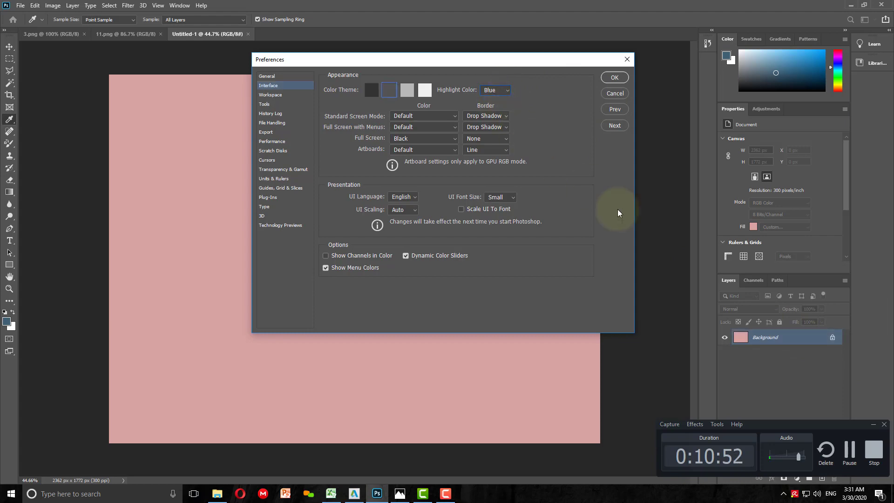
pyautogui.click(426, 90)
pyautogui.click(389, 90)
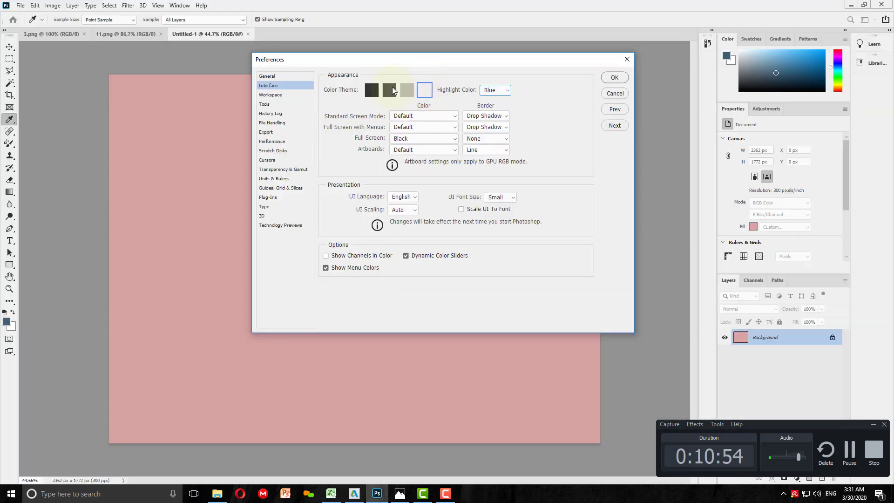
pyautogui.click(424, 91)
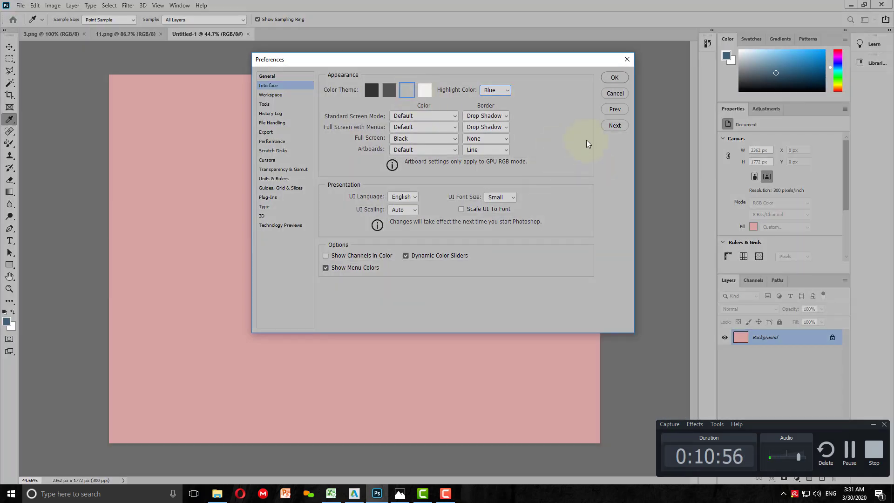
pyautogui.click(614, 78)
pyautogui.press('z')
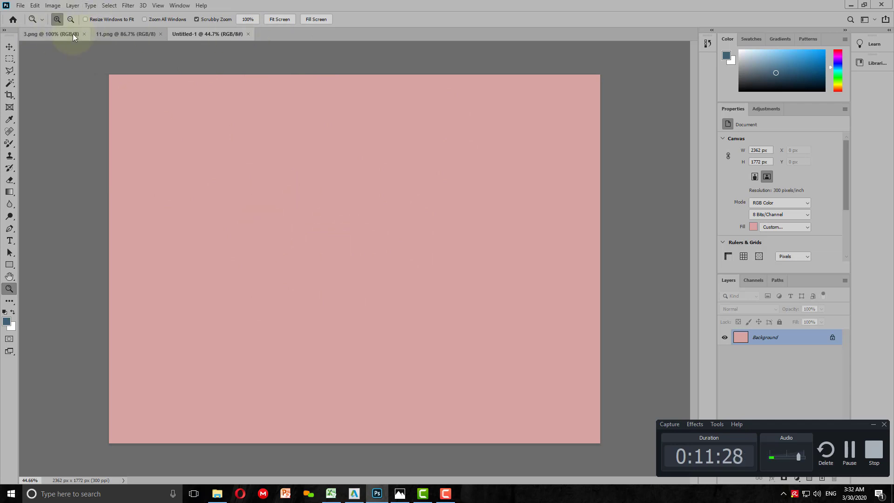
# Step: Switch between the 3.png, 11.png and Untitled-1 document tabs, ending on Untitled-1
pyautogui.click(59, 35)
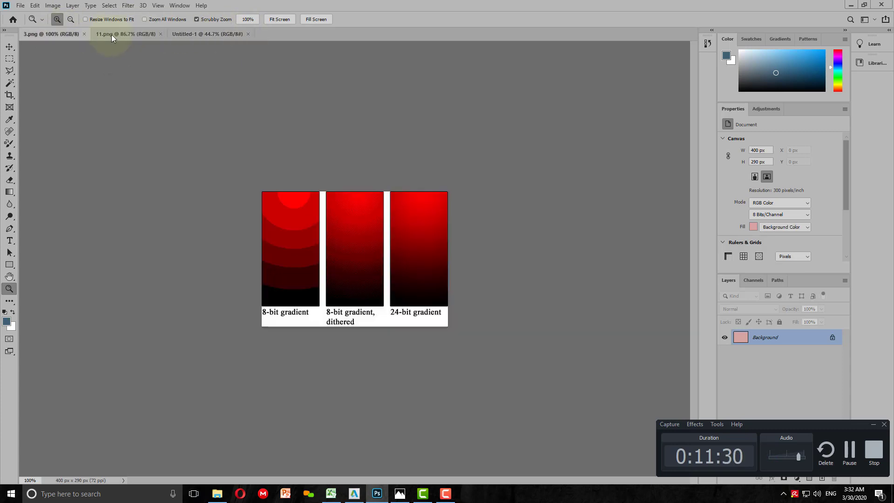
pyautogui.click(111, 34)
pyautogui.click(198, 34)
pyautogui.click(116, 34)
pyautogui.click(63, 34)
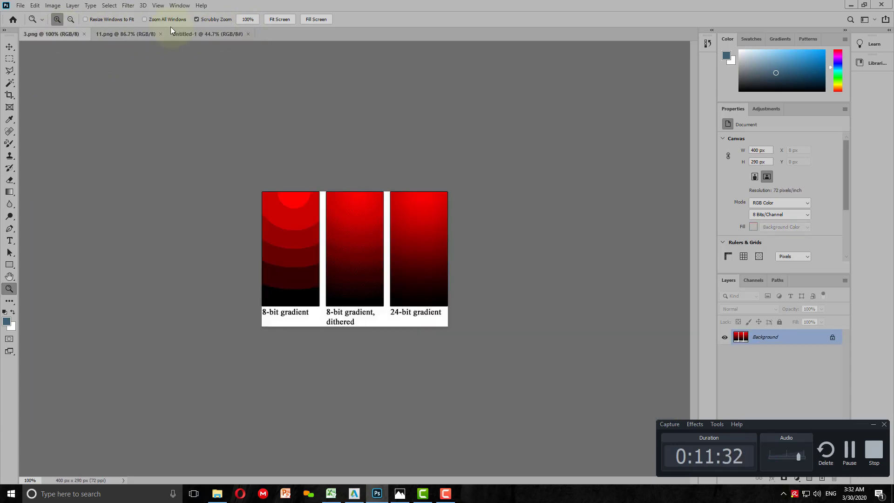
pyautogui.click(141, 35)
pyautogui.click(198, 35)
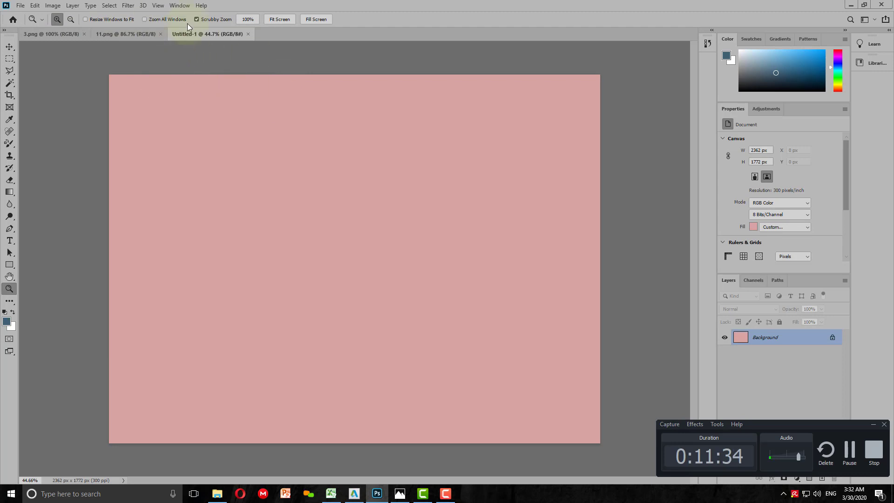
# Step: Tile all three documents vertically, then horizontally
pyautogui.click(176, 6)
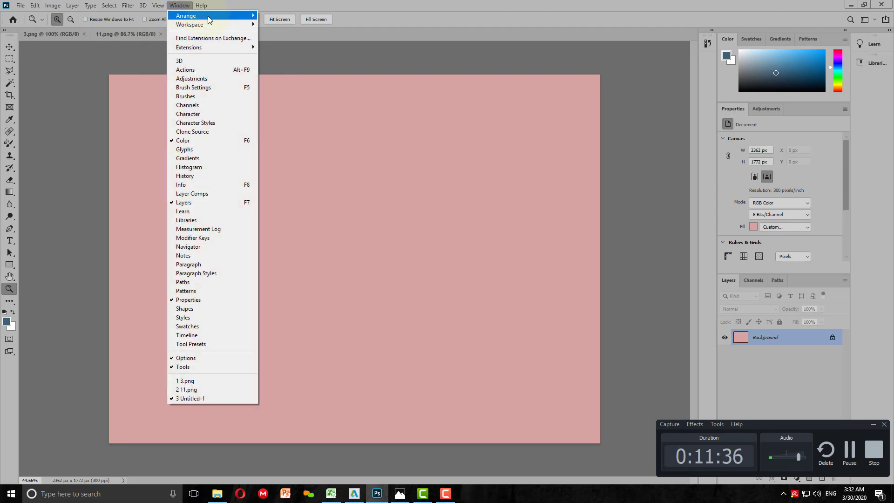
pyautogui.moveTo(210, 16)
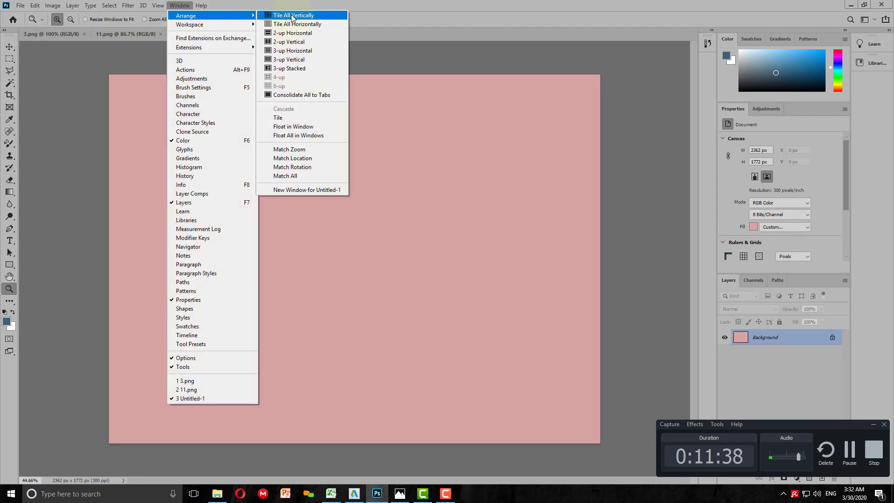
pyautogui.click(294, 15)
pyautogui.click(180, 6)
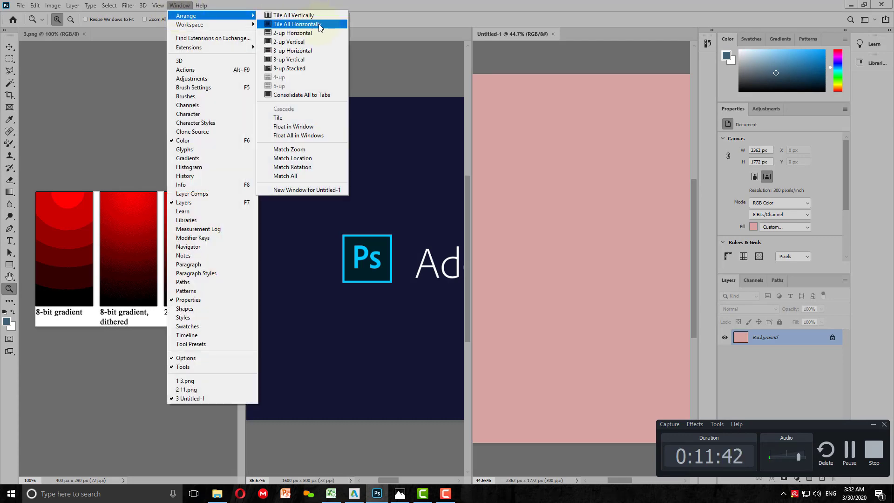
pyautogui.click(298, 23)
# Step: Consolidate all documents to tabs and check 11.png, 3.png, then Untitled-1
pyautogui.click(179, 5)
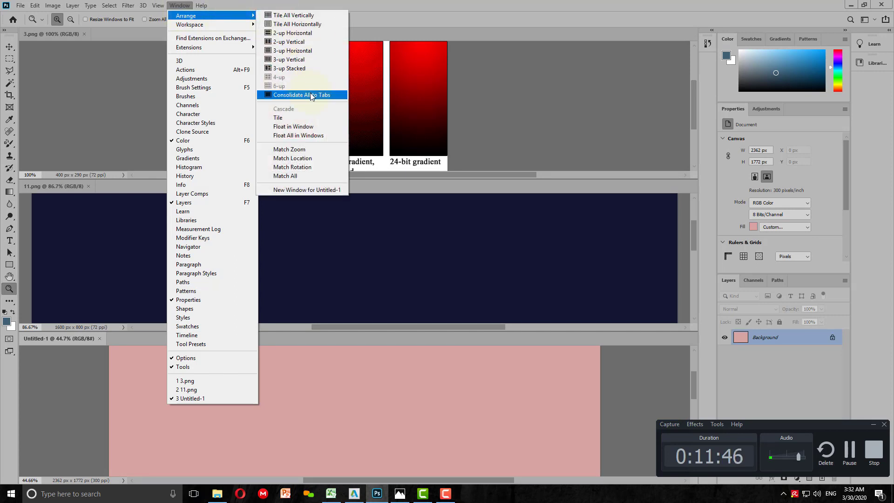
pyautogui.click(311, 95)
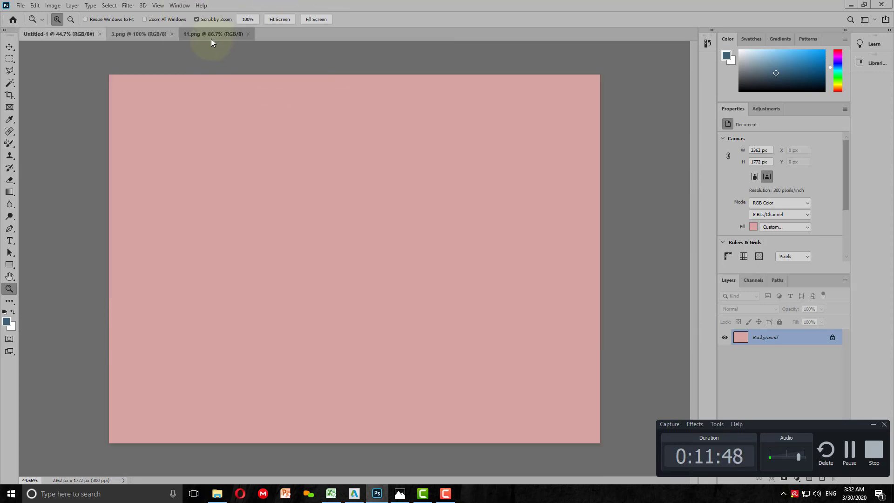
pyautogui.click(211, 36)
pyautogui.click(160, 35)
pyautogui.click(47, 34)
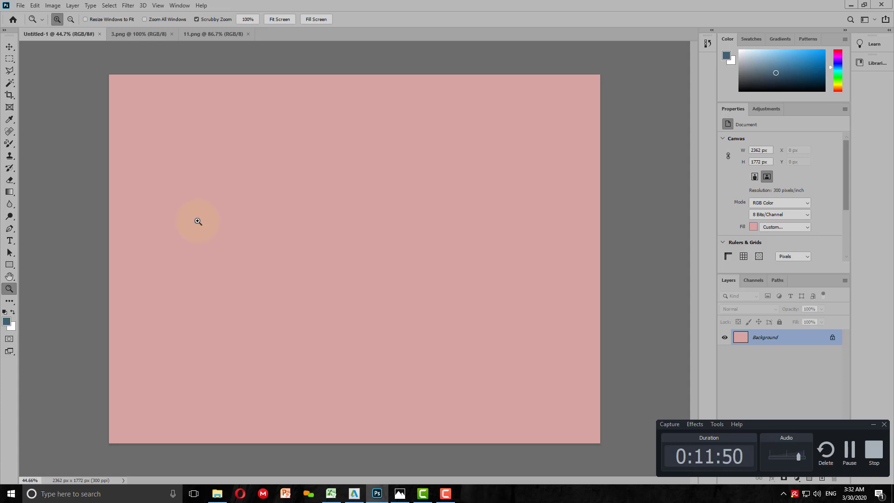